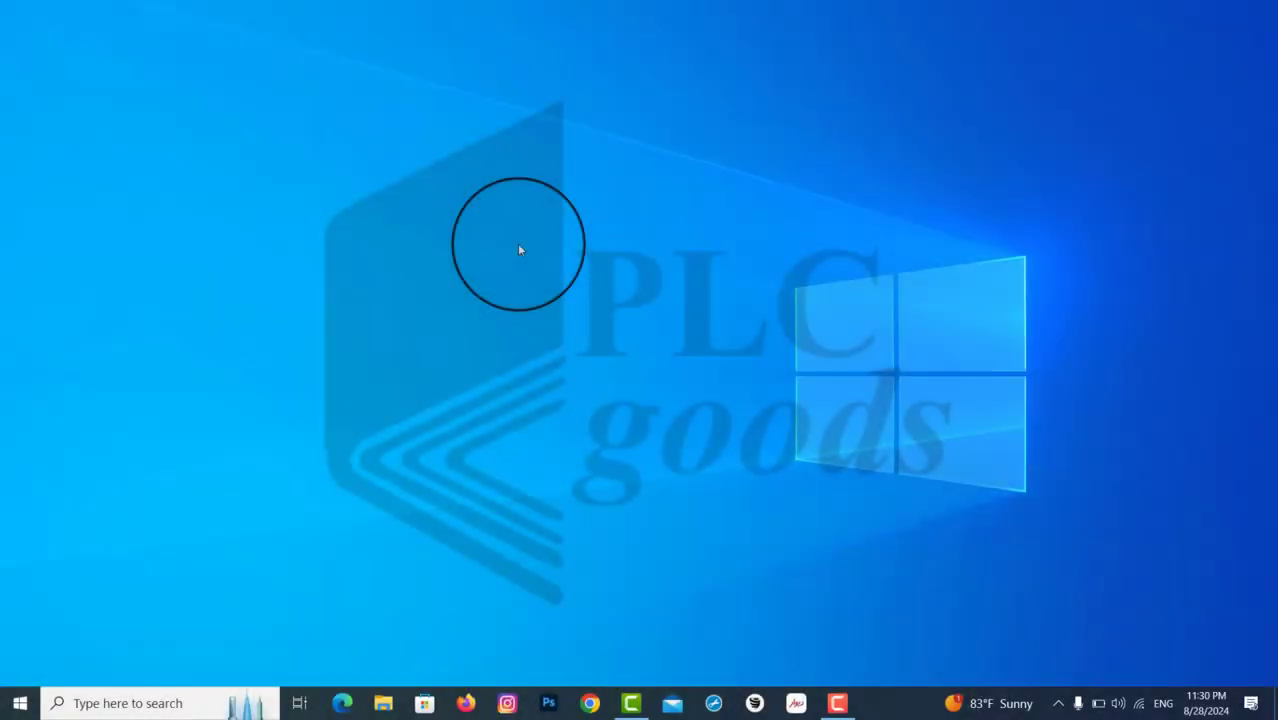
Launch SIMATIC Manager by searching 'sim' in the Windows Start menu
key("super")
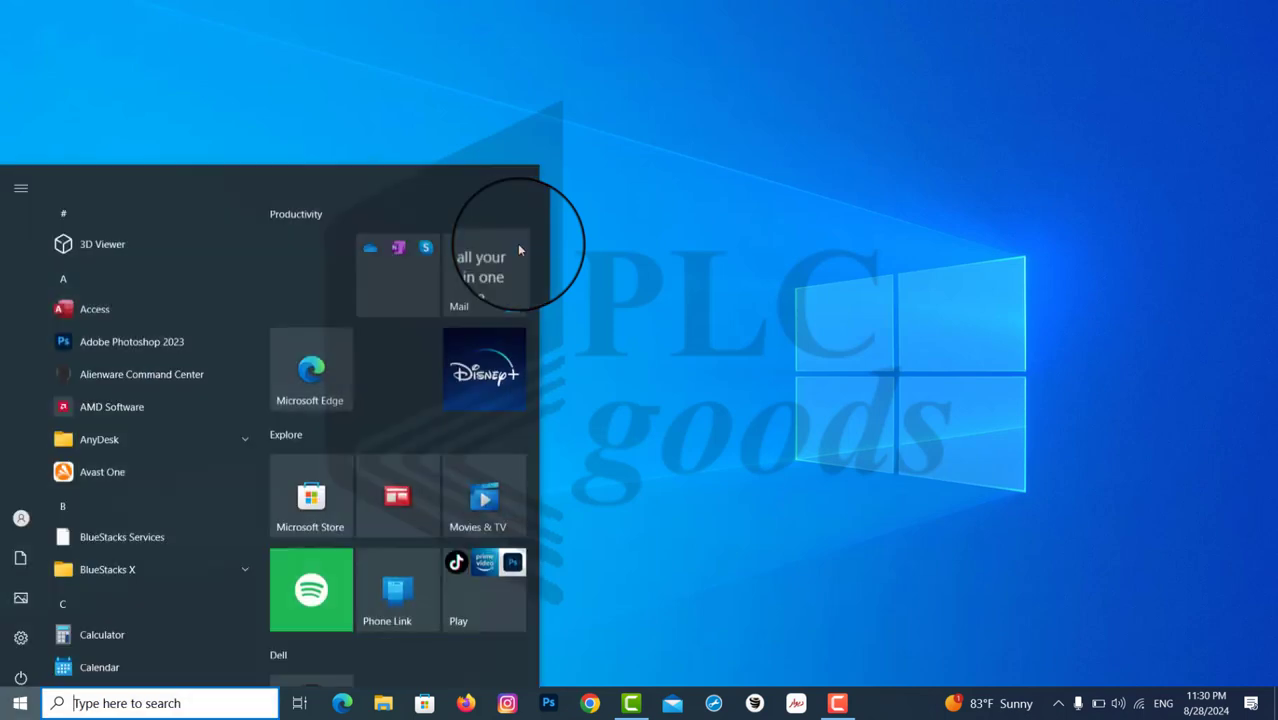
left_click(236, 703)
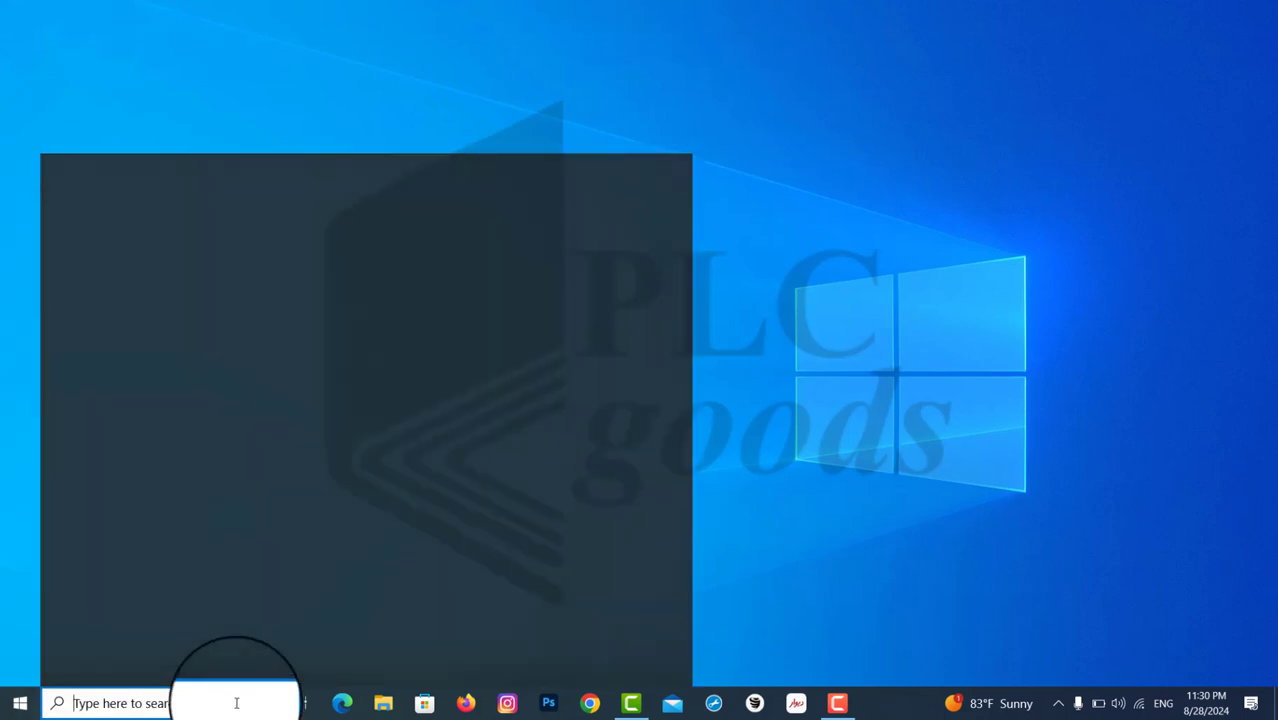
type("si")
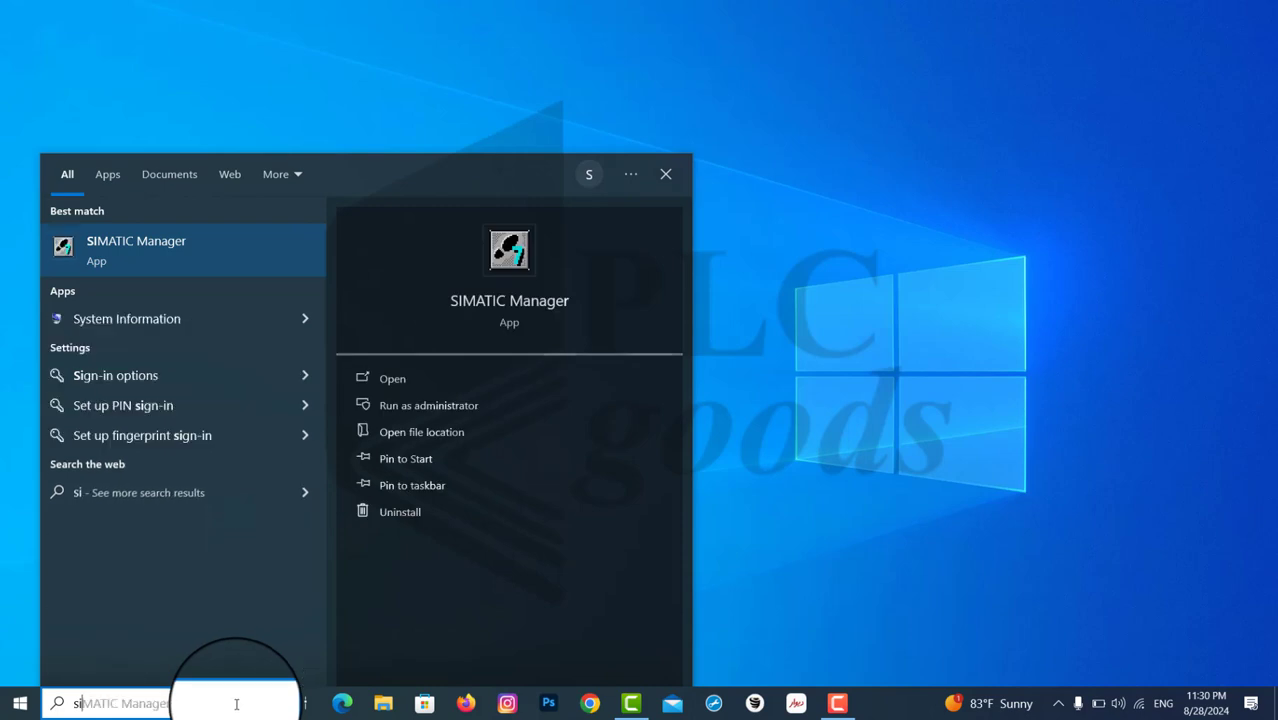
type("m")
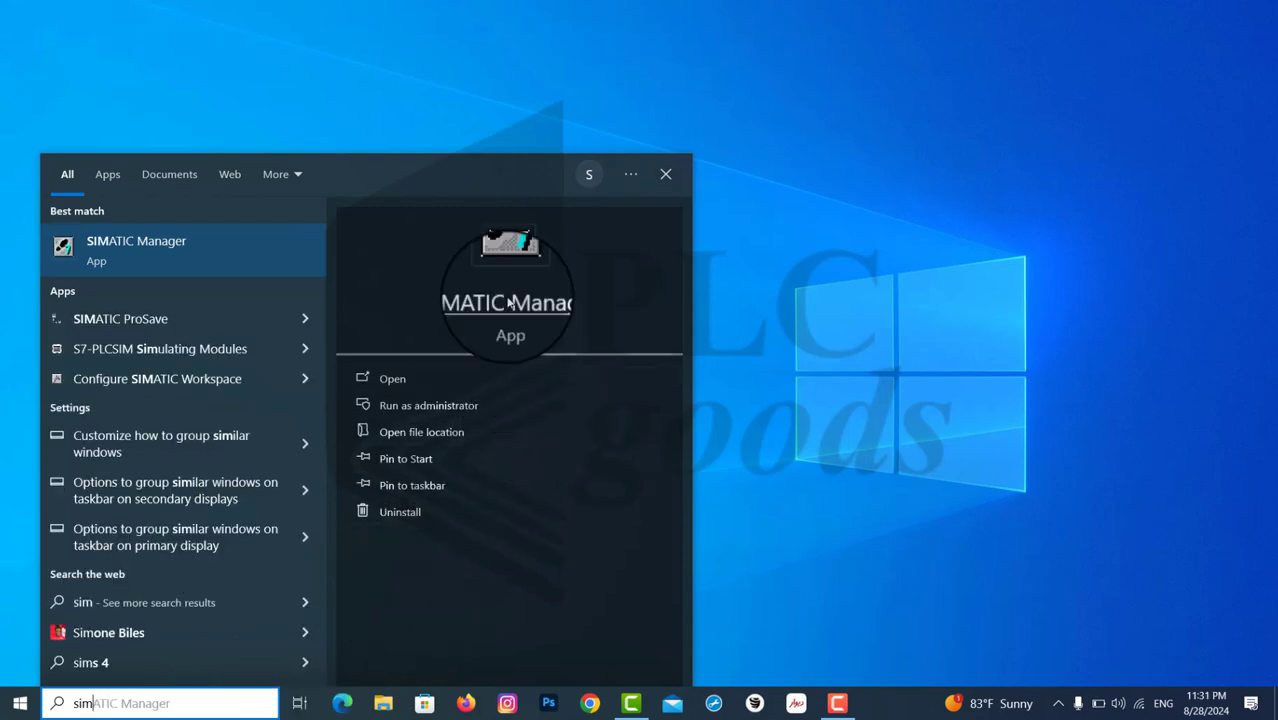
left_click(513, 264)
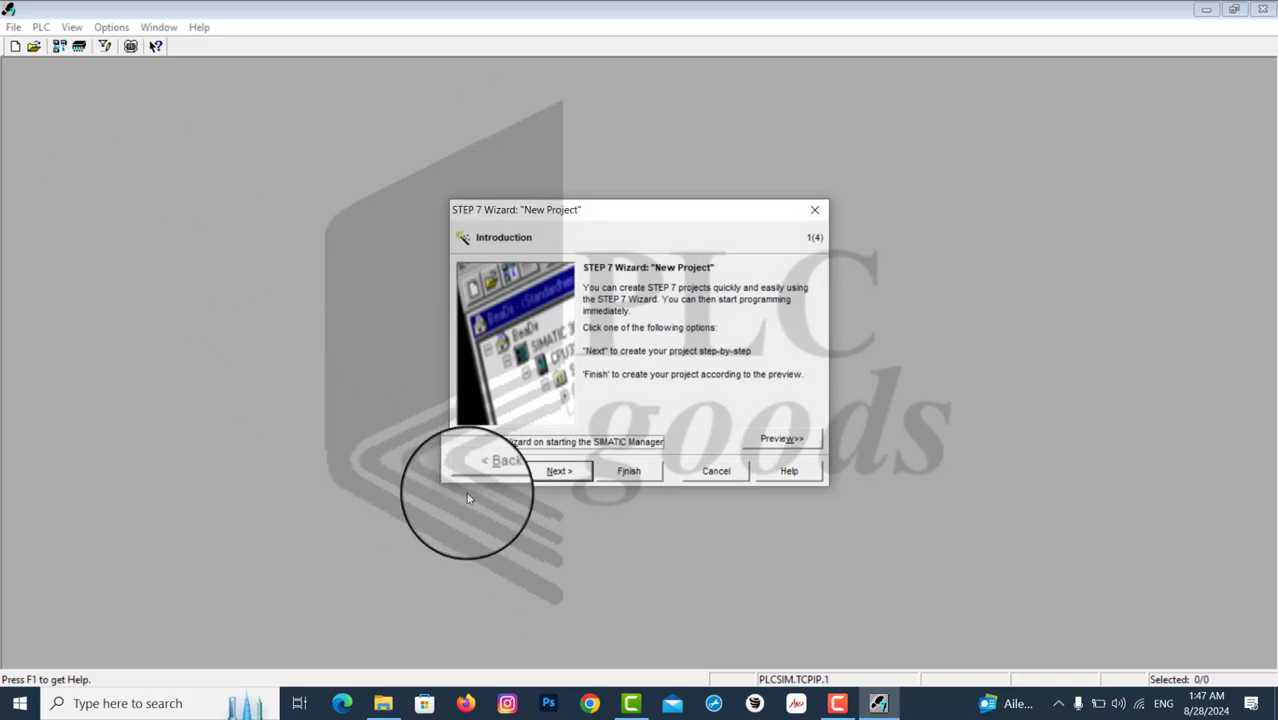
Dismiss the New Project wizard and pick Prj7_Code.zip as the archive to retrieve
left_click(714, 477)
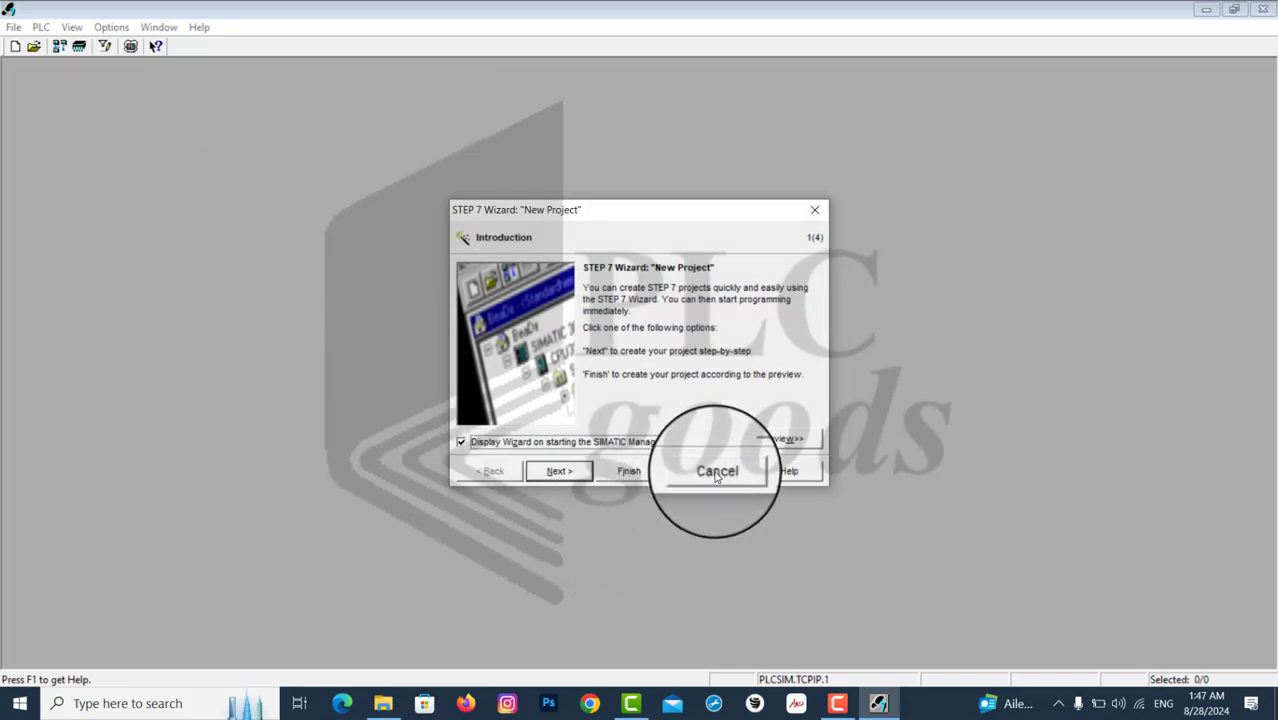
left_click(715, 474)
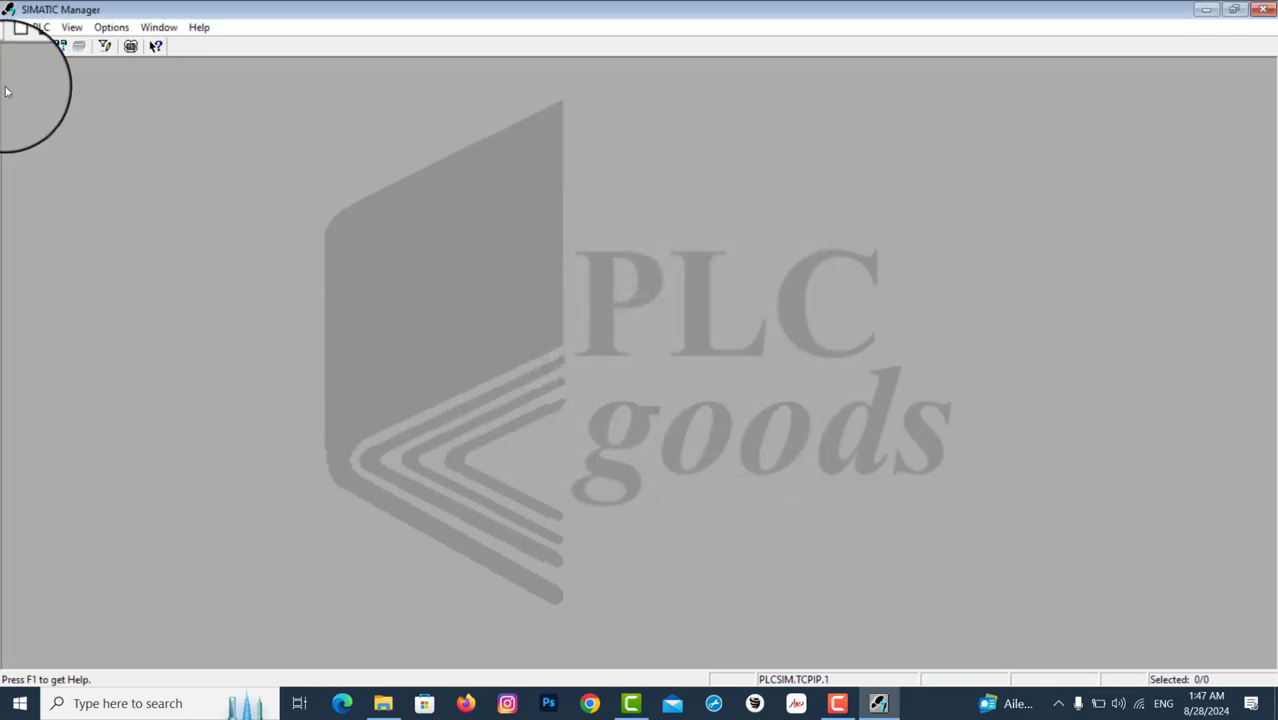
left_click(14, 27)
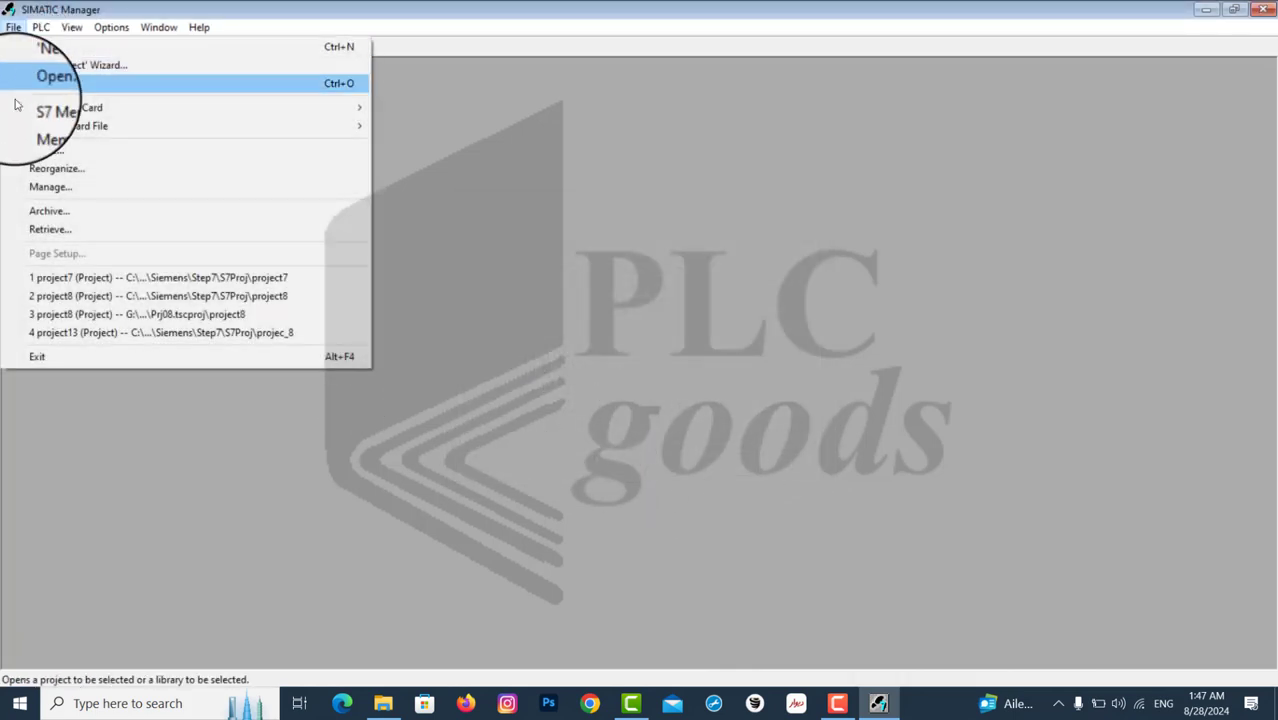
left_click(53, 231)
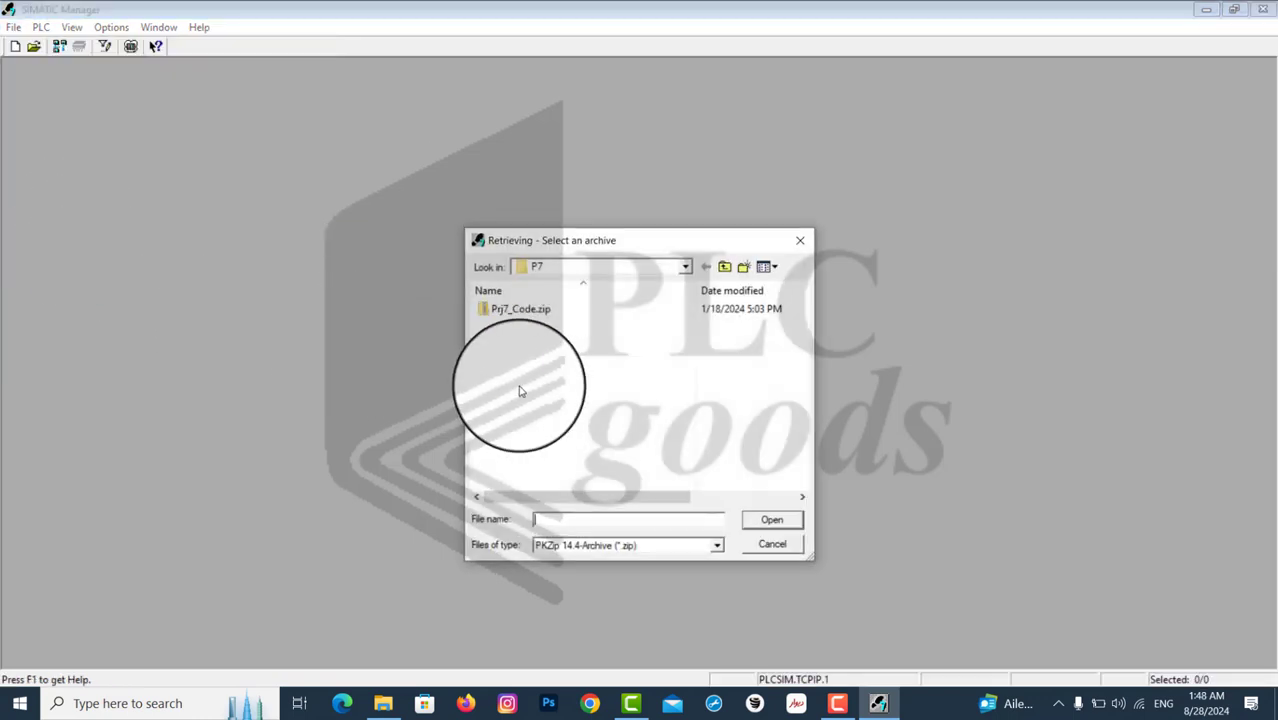
left_click(686, 268)
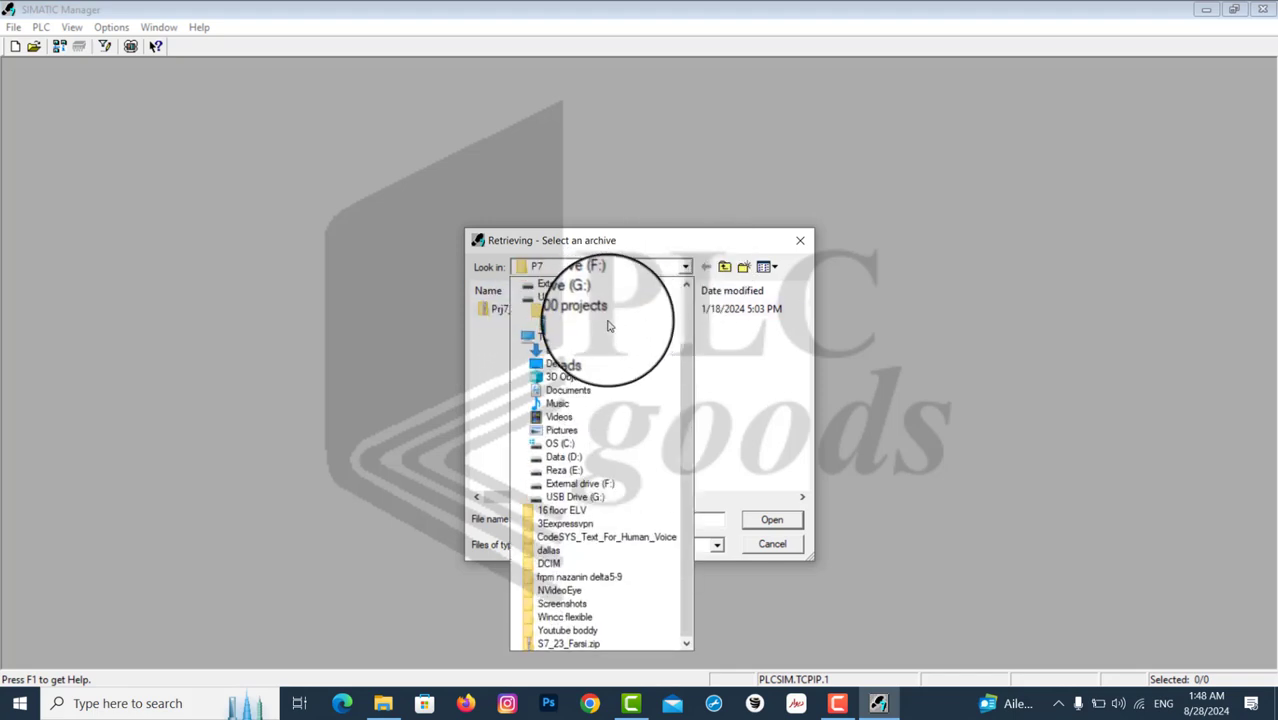
left_click(600, 326)
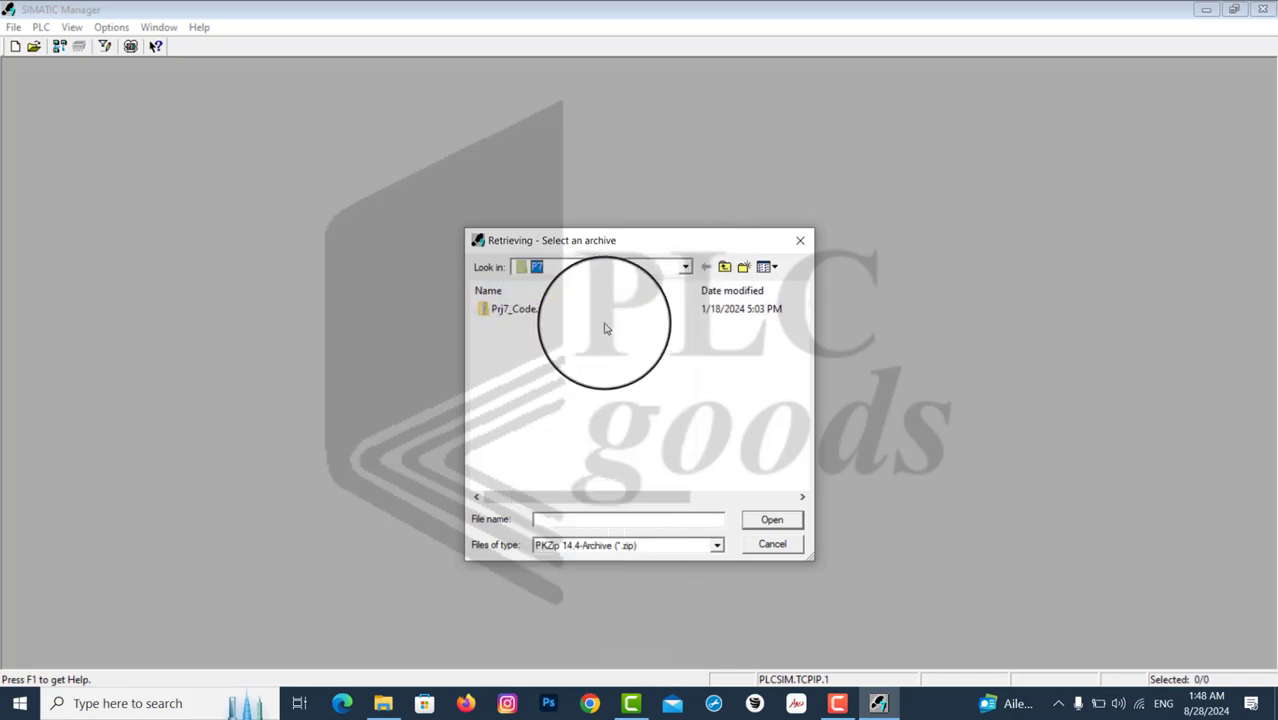
double_click(496, 313)
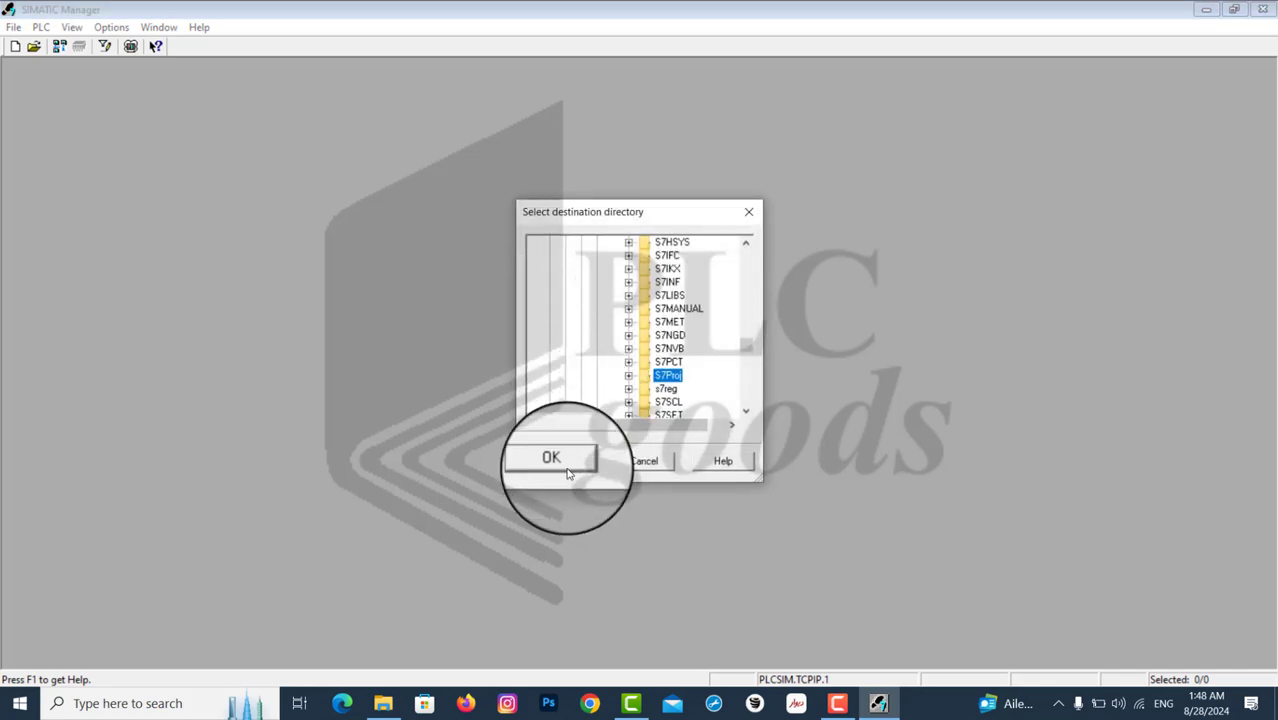
Retrieve into S7Proj, replacing the existing project7 and removing stale multiproject references
left_click(556, 462)
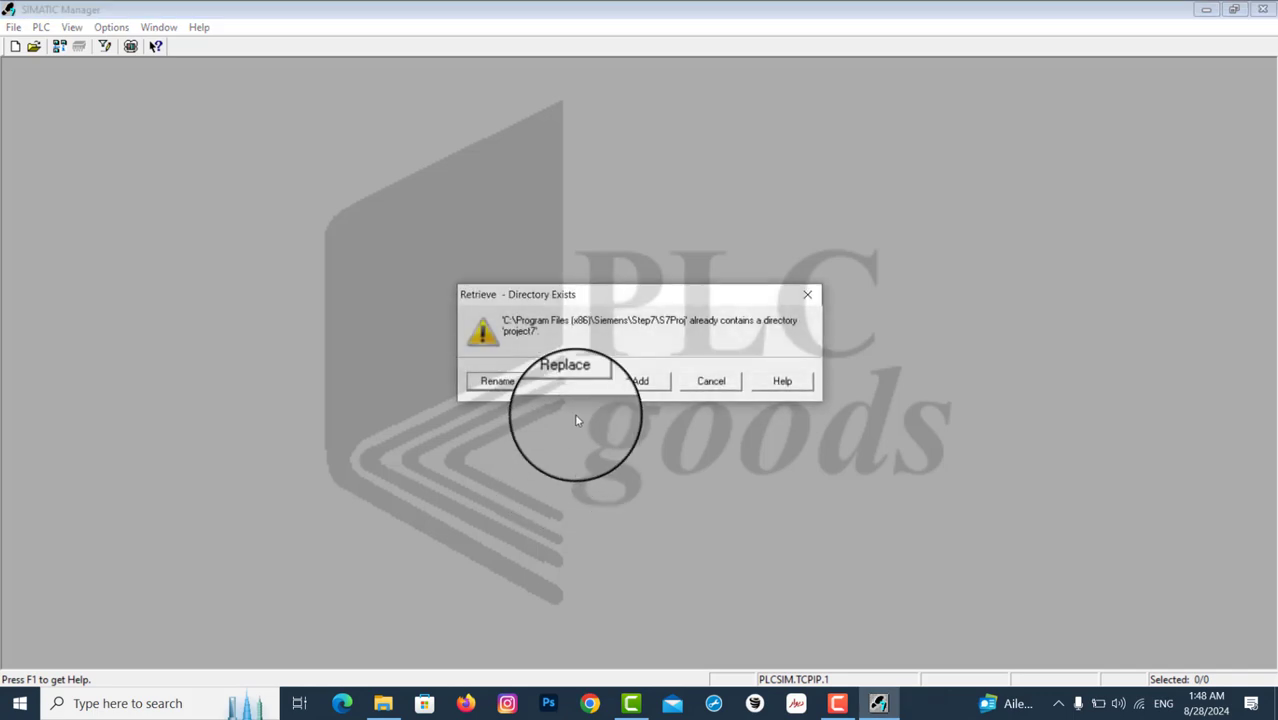
left_click(567, 383)
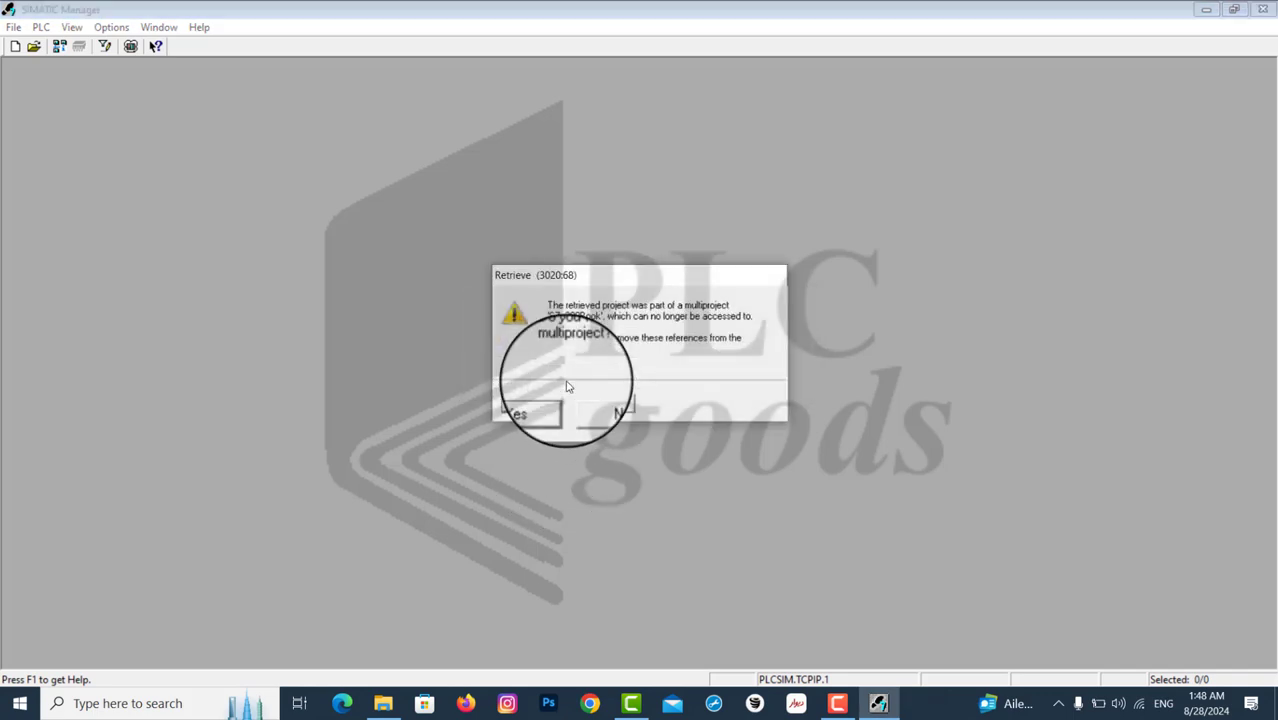
left_click(522, 404)
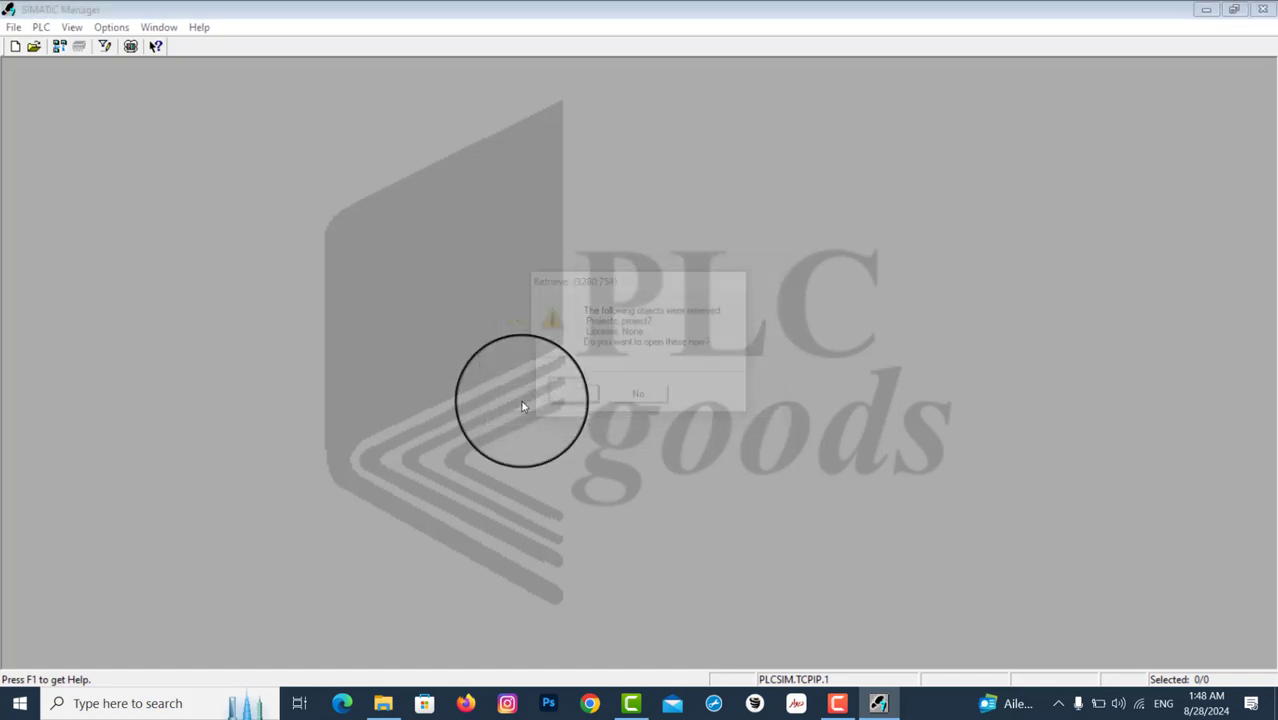
Open the retrieved project7, expand to SIMATIC 300(1), and switch PLC simulation on
left_click(566, 396)
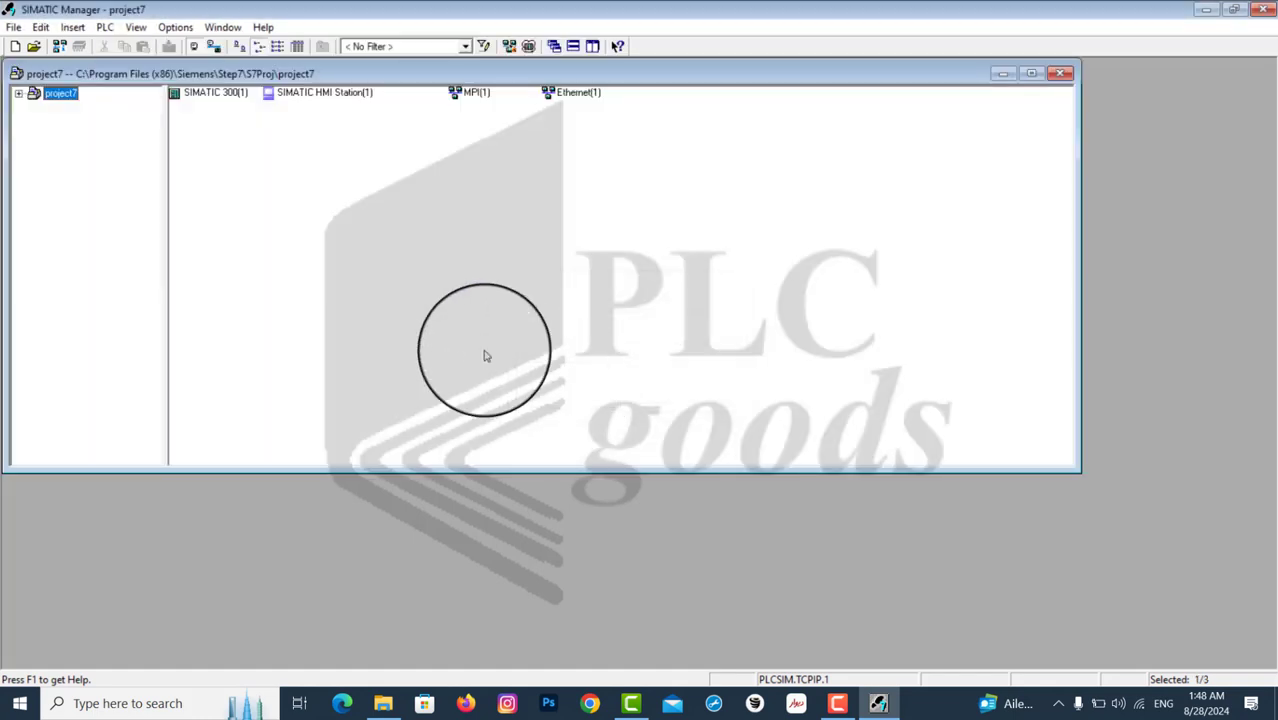
left_click(19, 95)
left_click(58, 106)
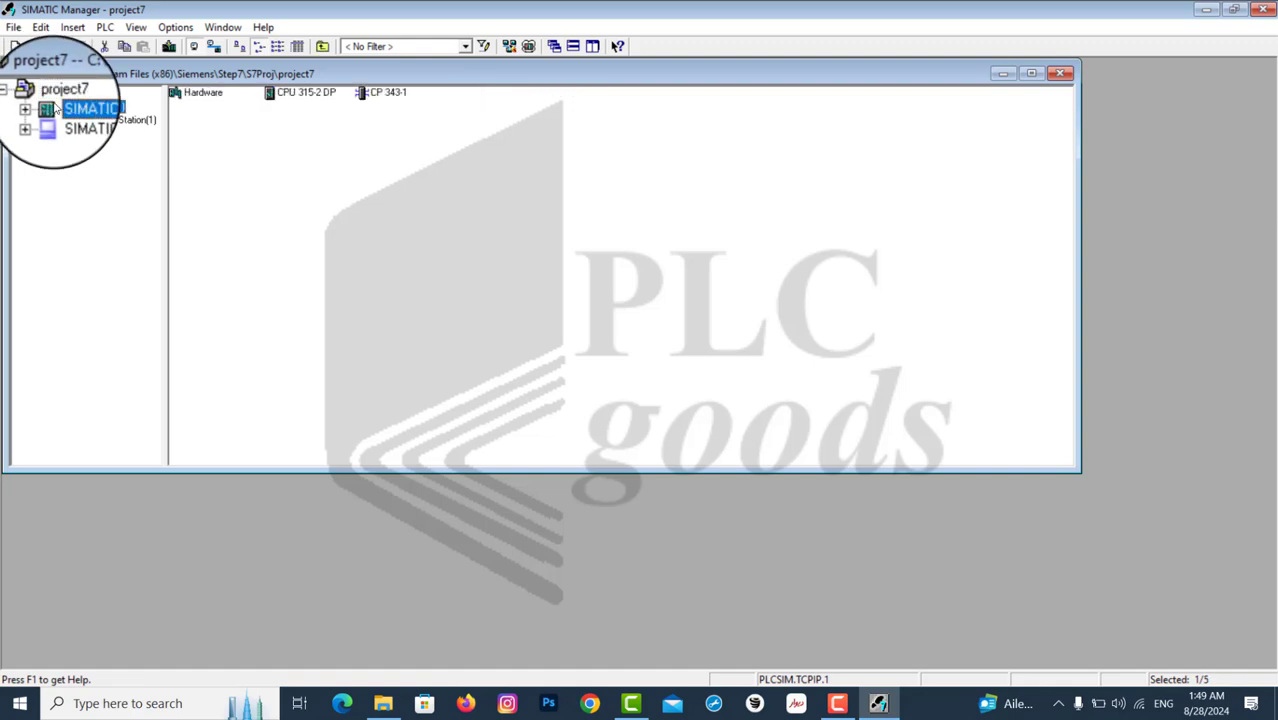
left_click(530, 47)
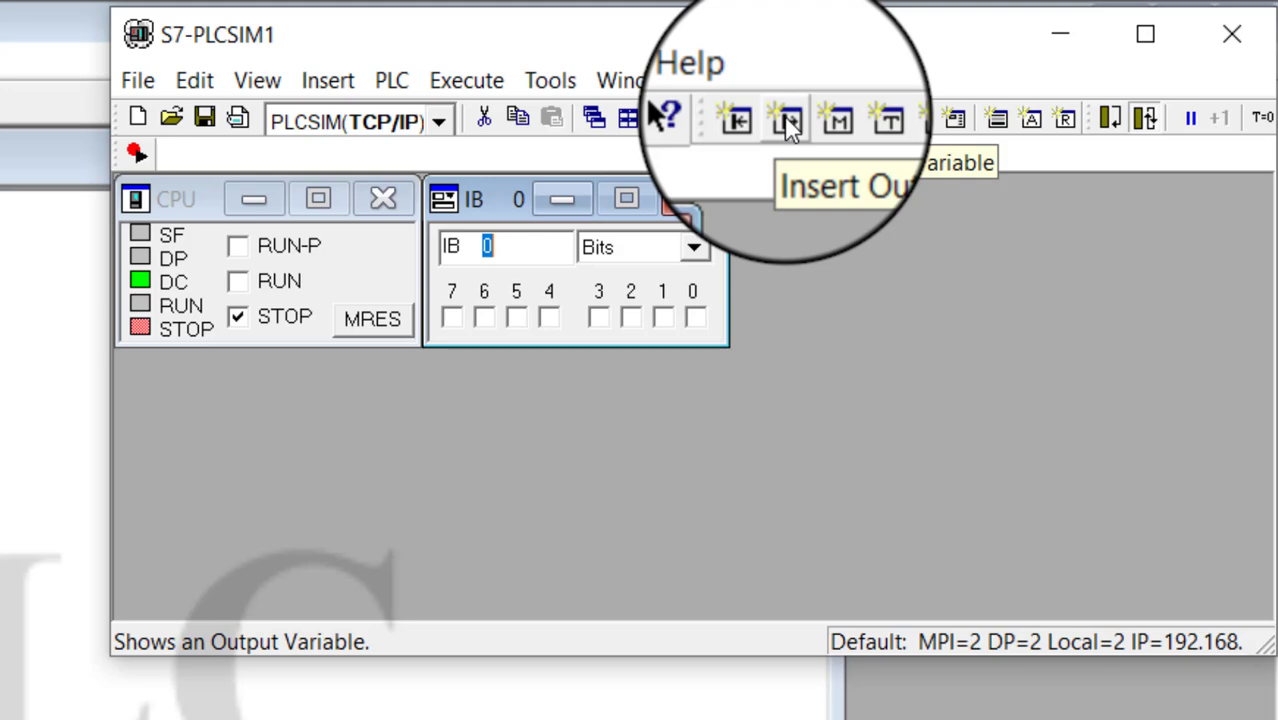
Add a QB 0 output monitor in PLCSIM and download SIMATIC 300(1), replacing system data
left_click(787, 121)
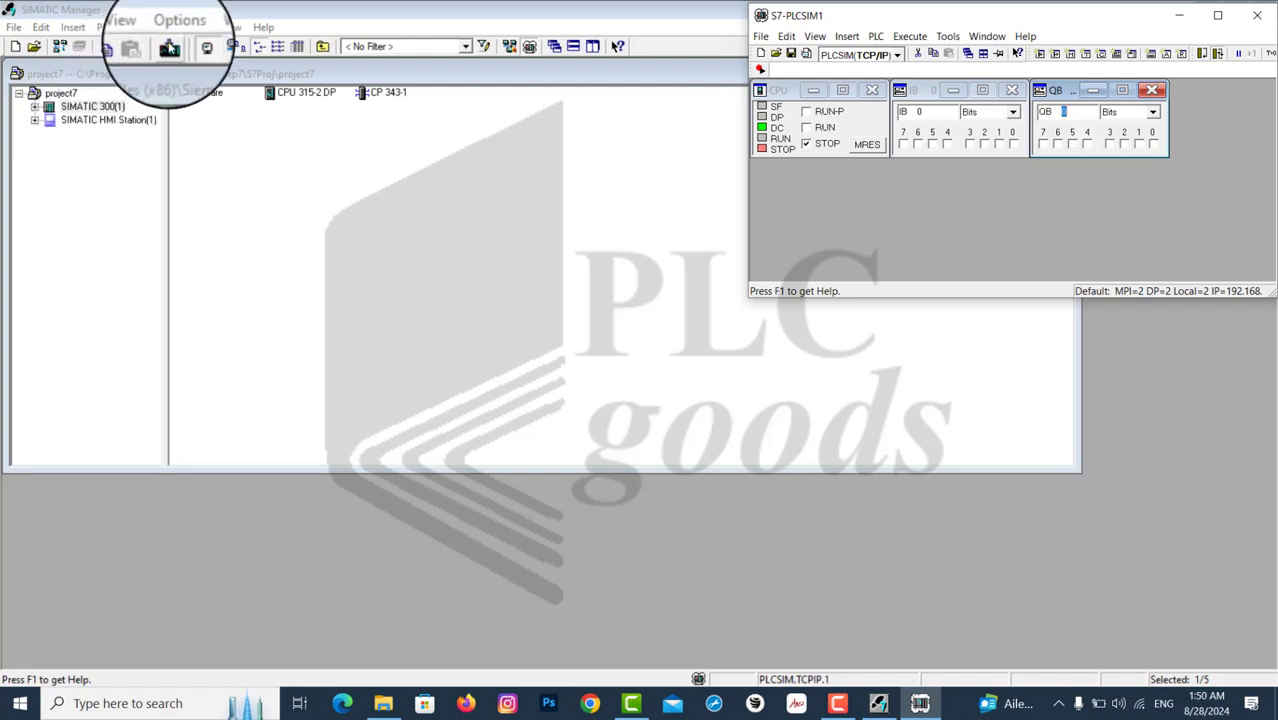
left_click(169, 48)
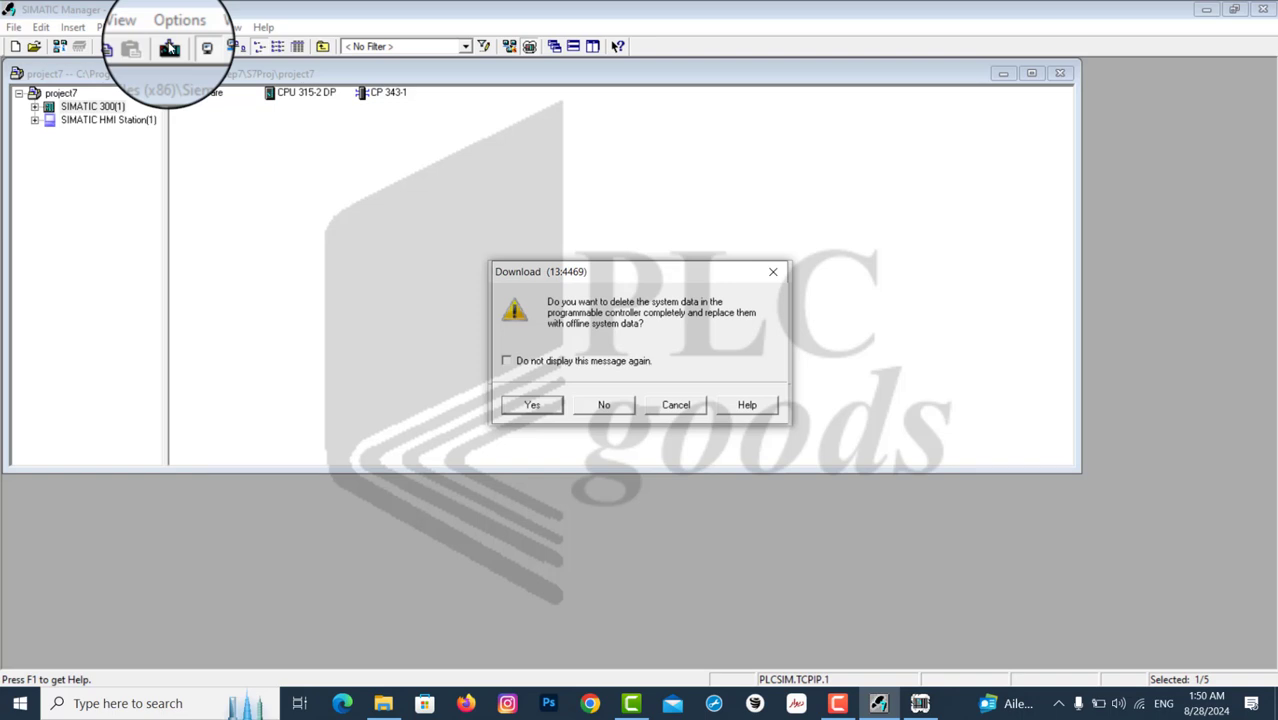
left_click(534, 405)
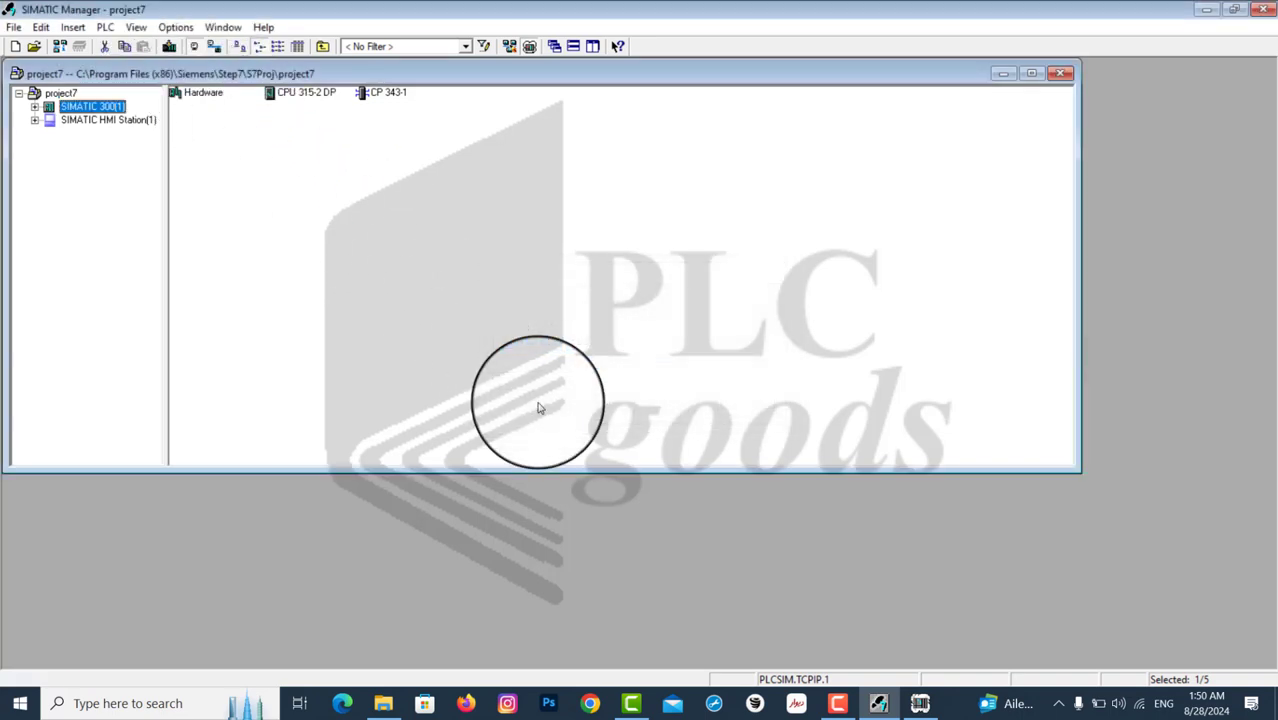
left_click(920, 703)
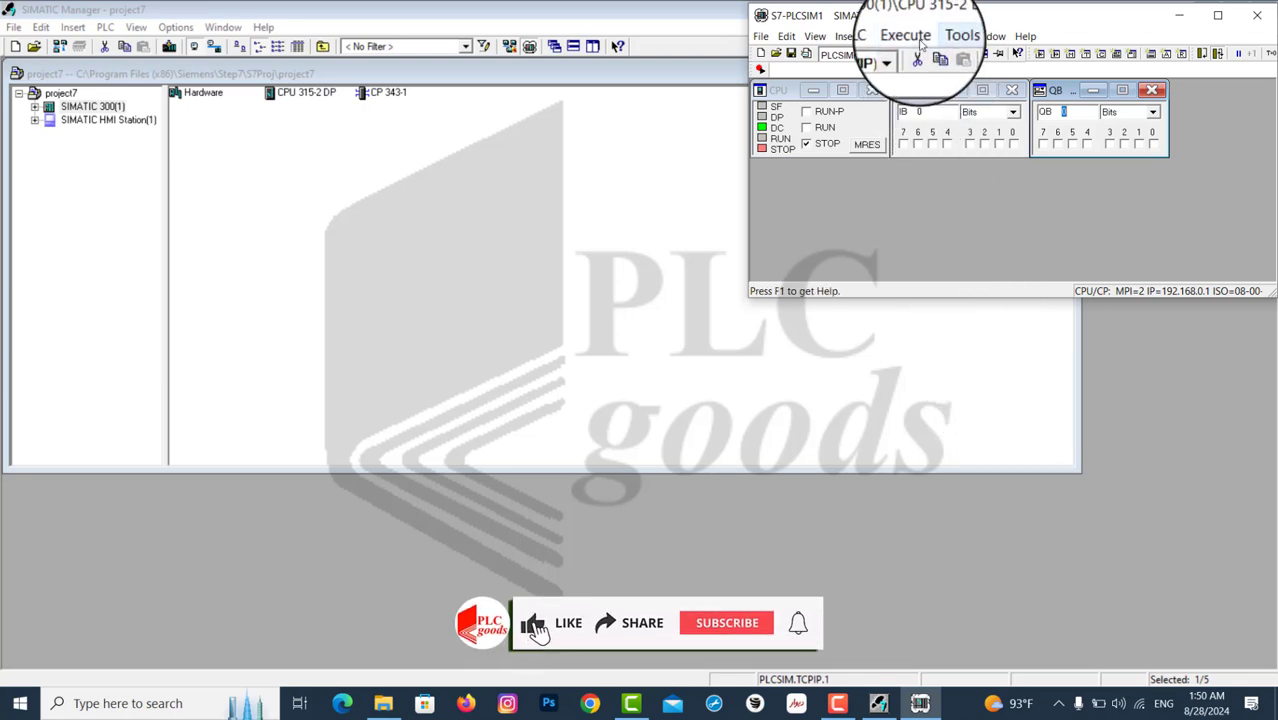
Set the S7-PLCSIM window to View > Always On Top
left_click(815, 37)
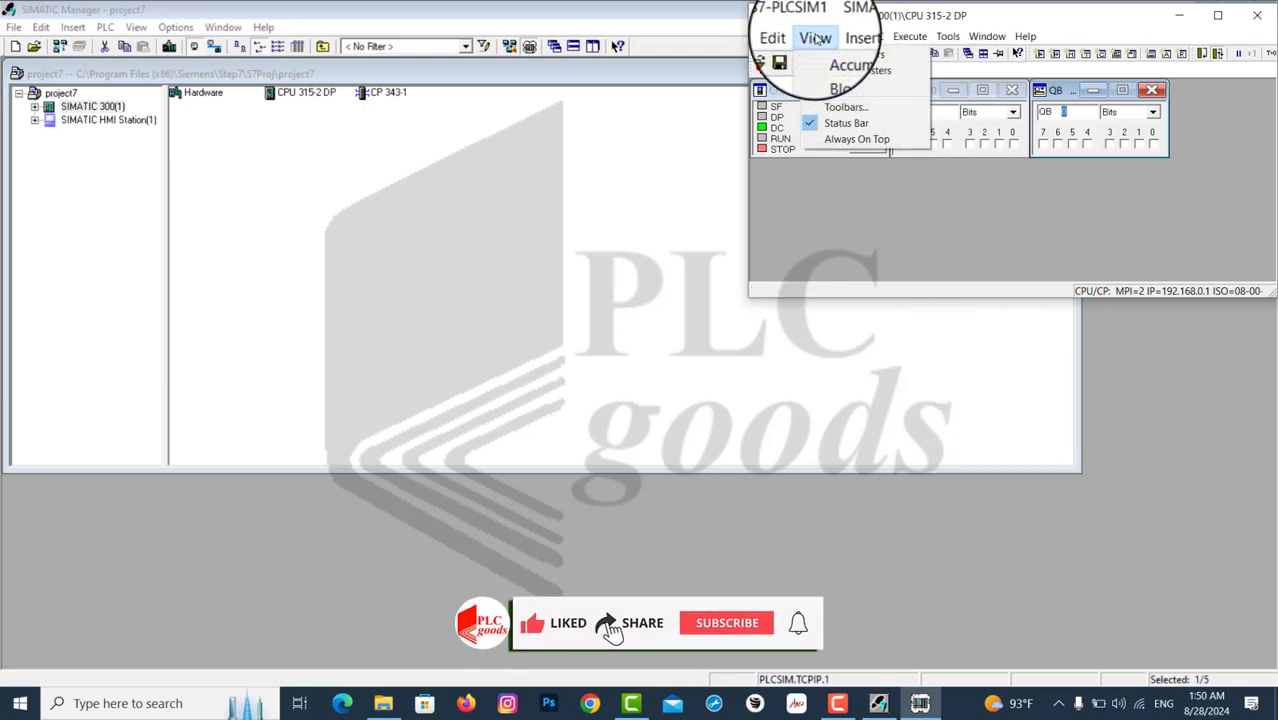
left_click(852, 139)
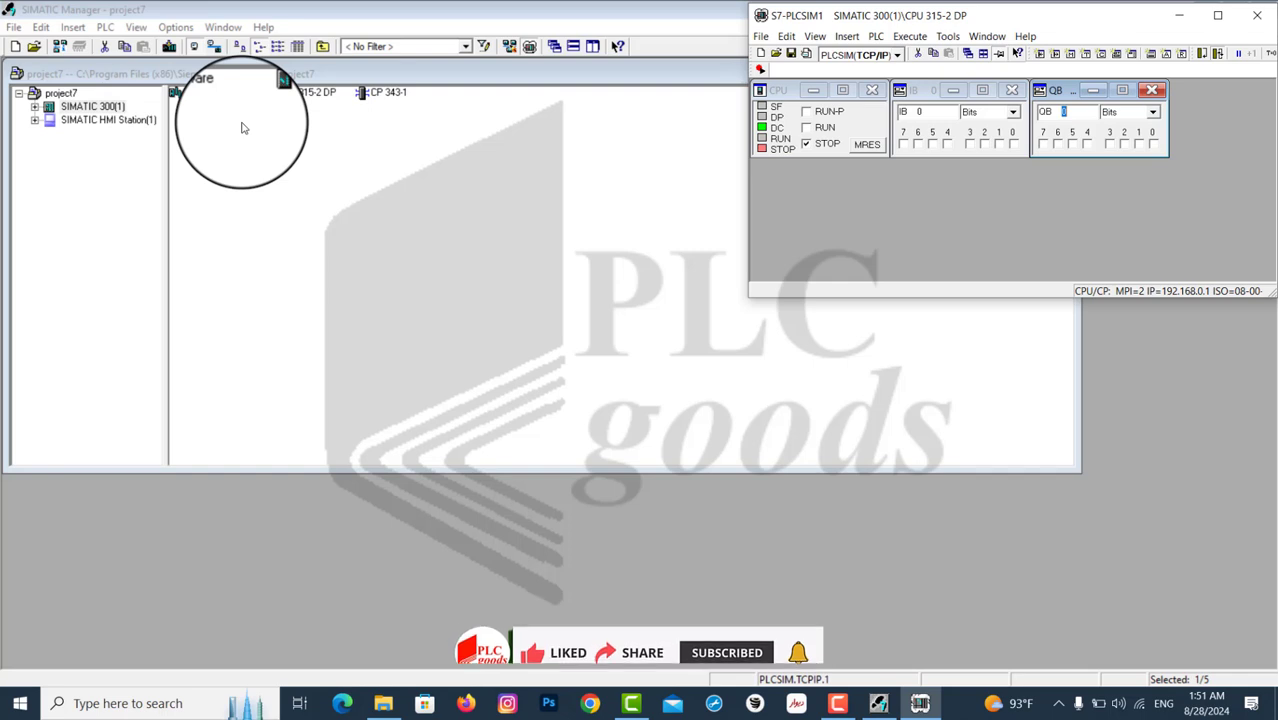
Open Screen_1 from SIMATIC HMI Station(1) > WinCC flexible RT > Screens in WinCC flexible
left_click(34, 121)
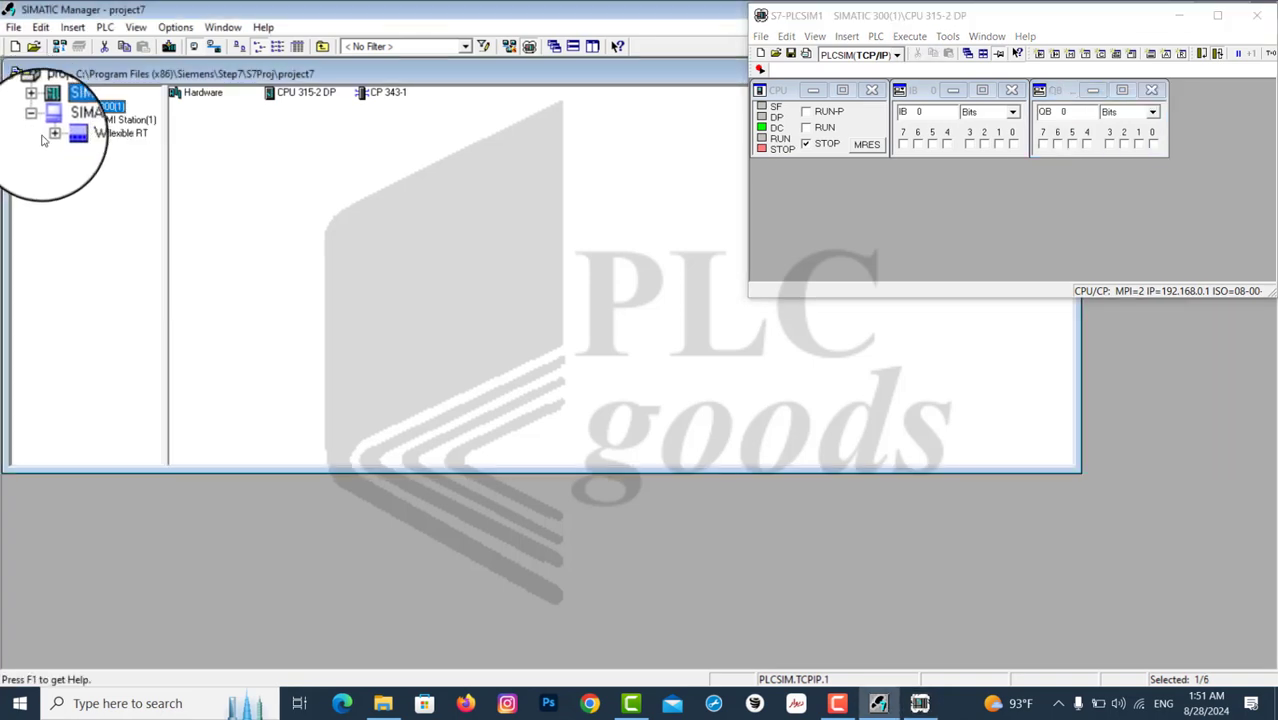
left_click(48, 133)
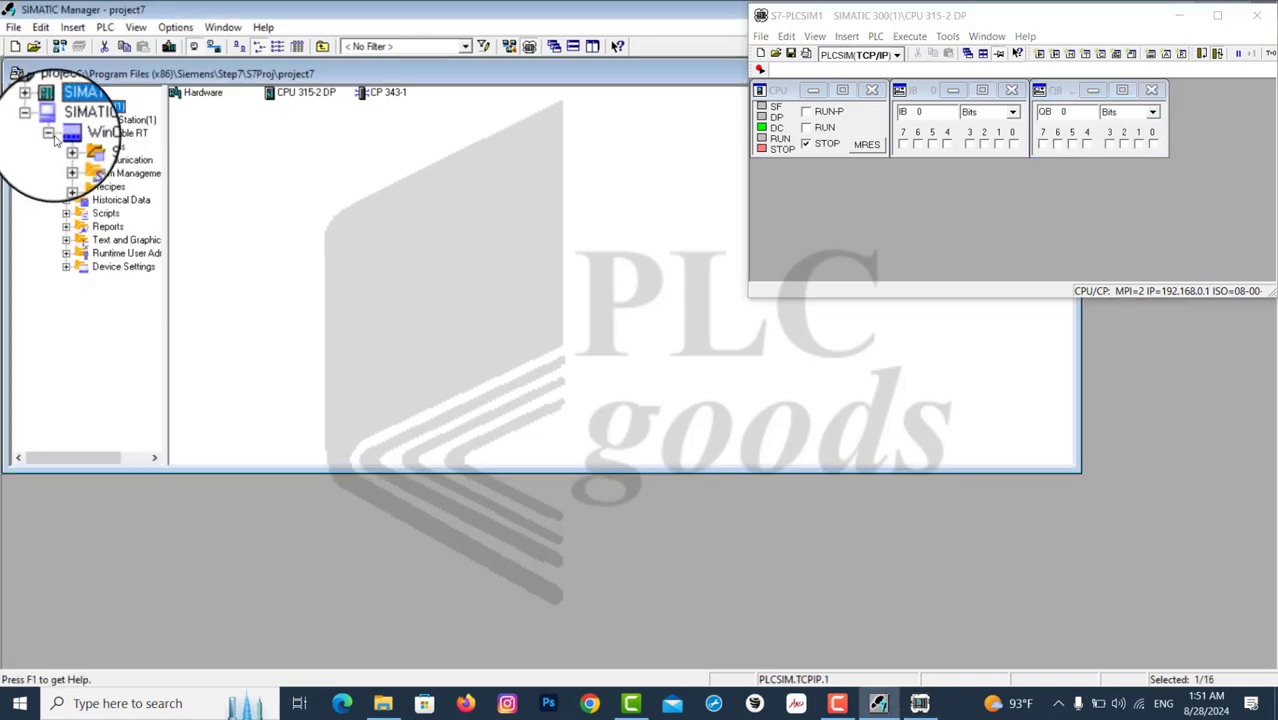
left_click(111, 148)
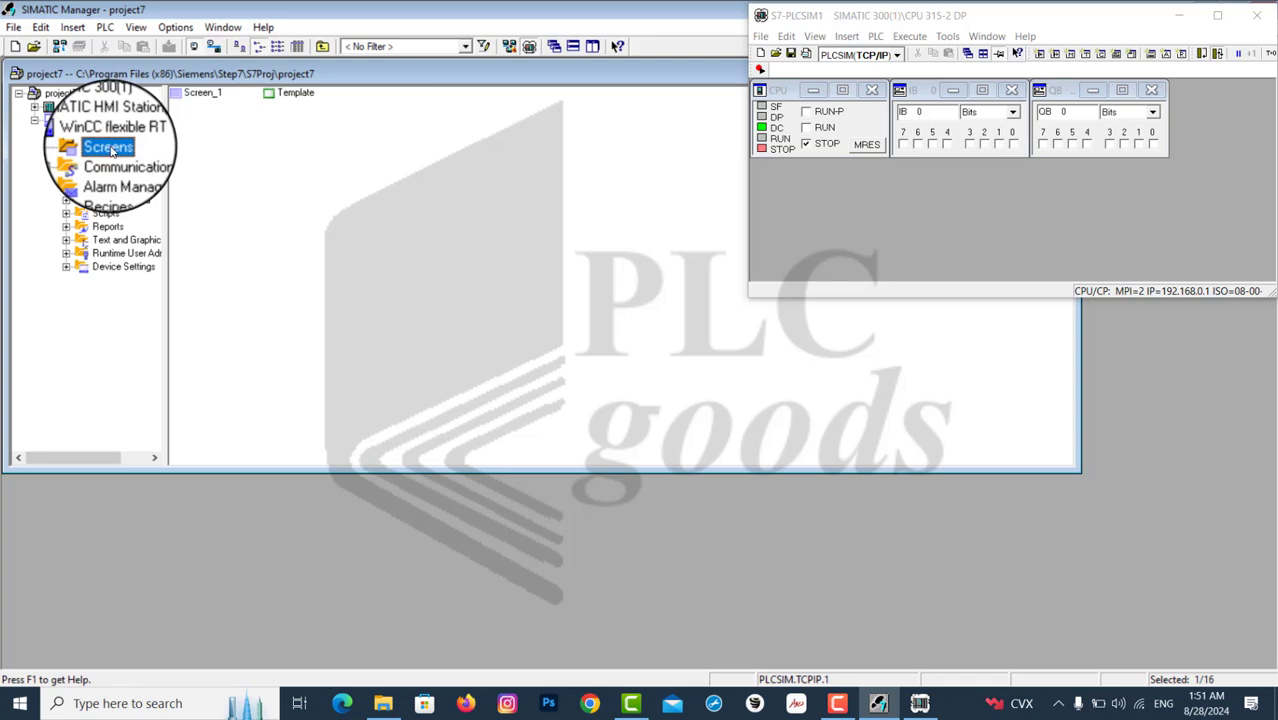
double_click(200, 93)
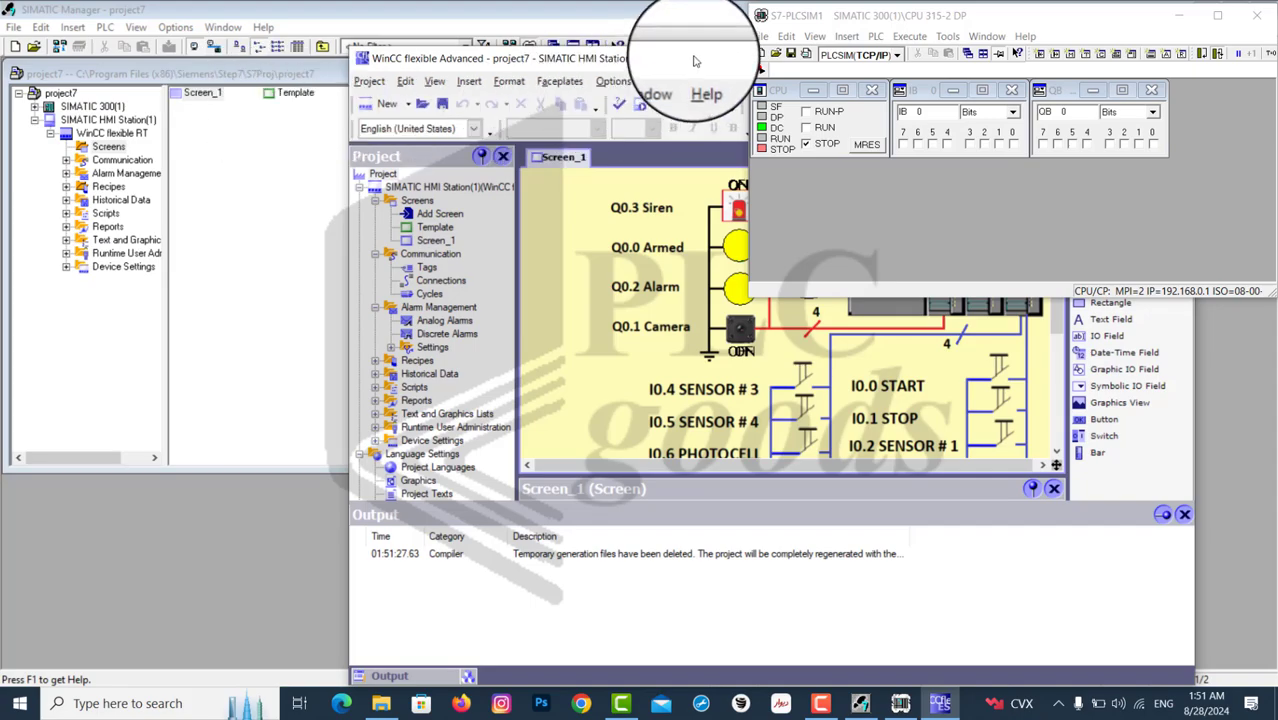
Move the WinCC flexible editor aside, then compile and start the HMI Runtime
left_click_drag(694, 61, 312, 126)
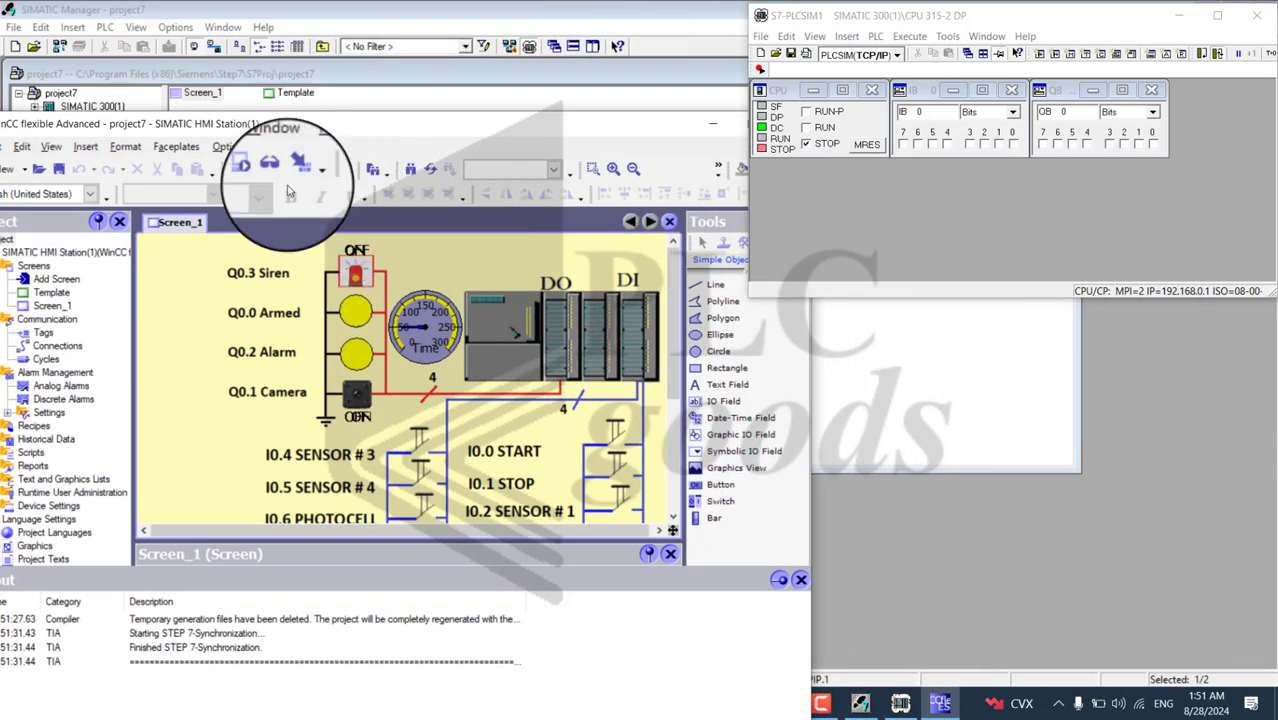
left_click(257, 172)
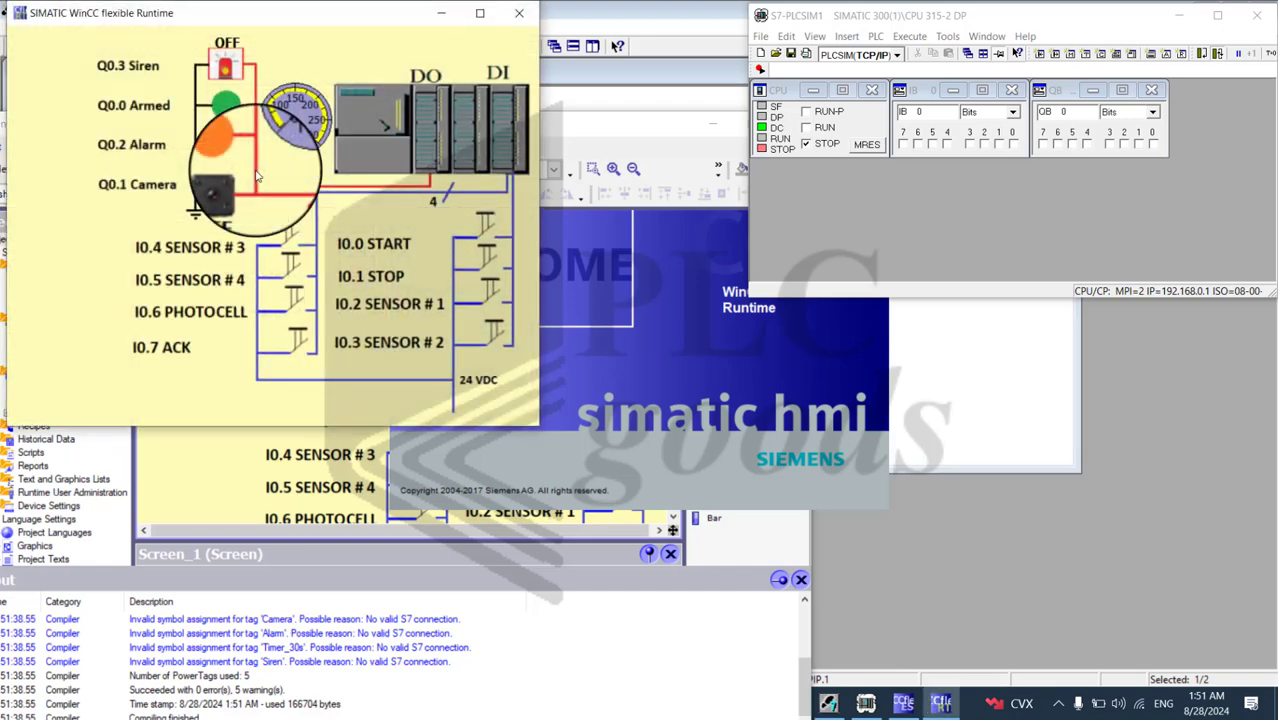
Minimize the WinCC flexible editor and place Runtime's Screen_1 beneath a shortened PLCSIM window
left_click_drag(258, 22, 974, 226)
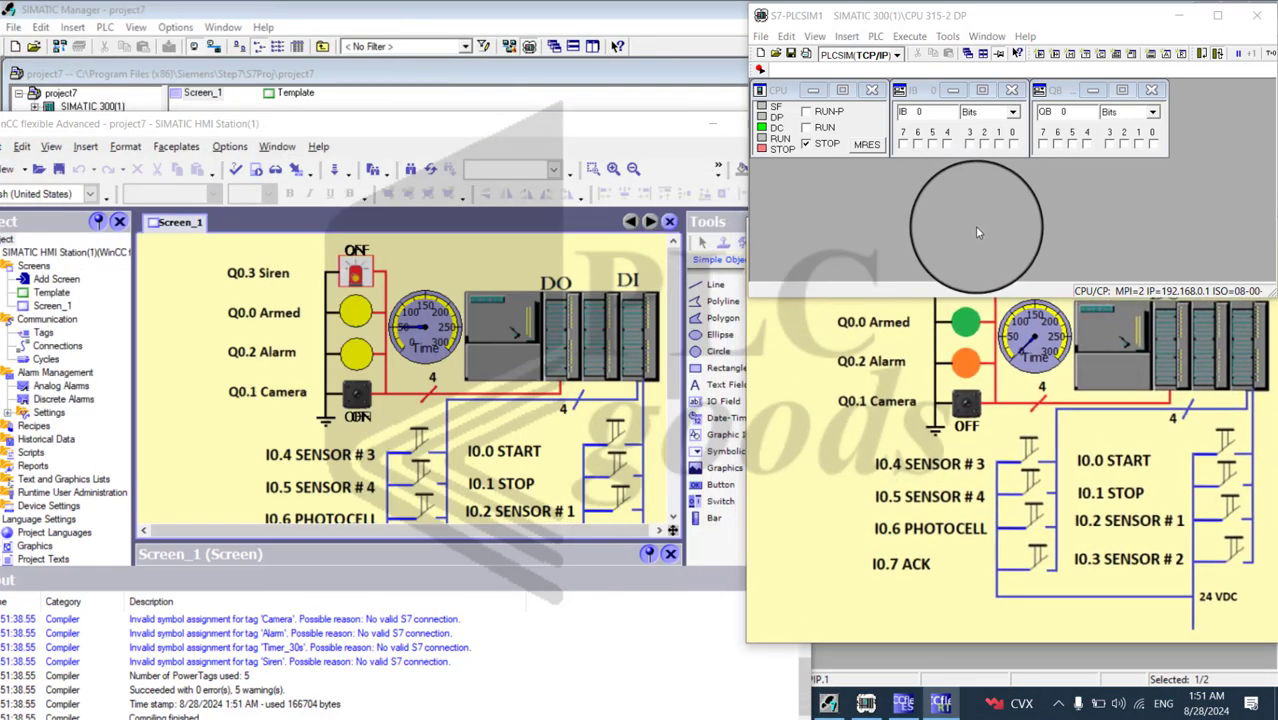
left_click(1058, 255)
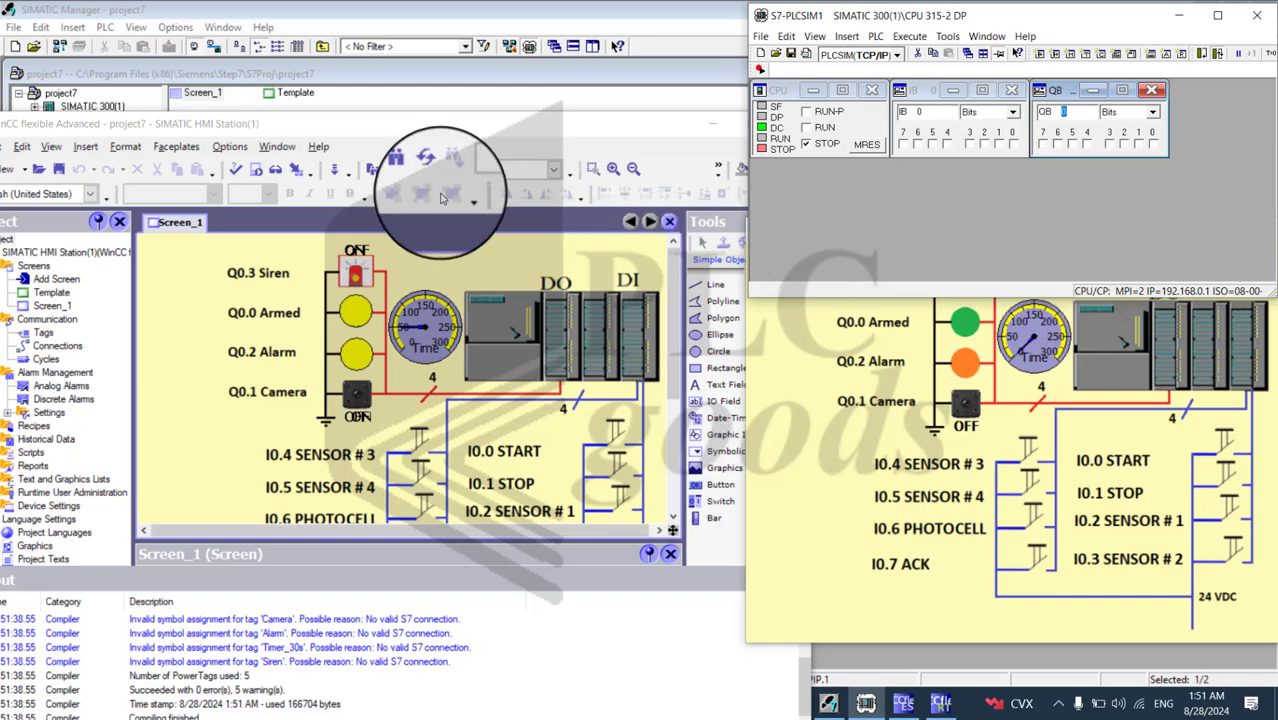
left_click_drag(484, 129, 281, 157)
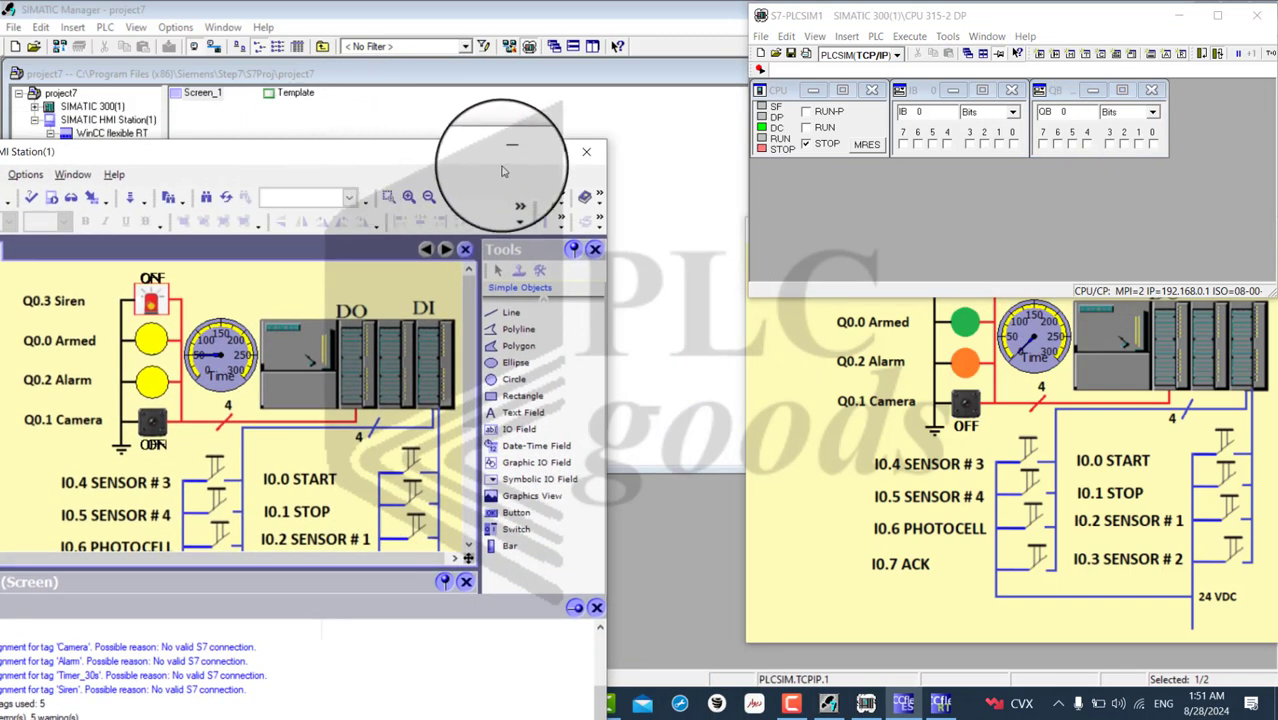
left_click(509, 151)
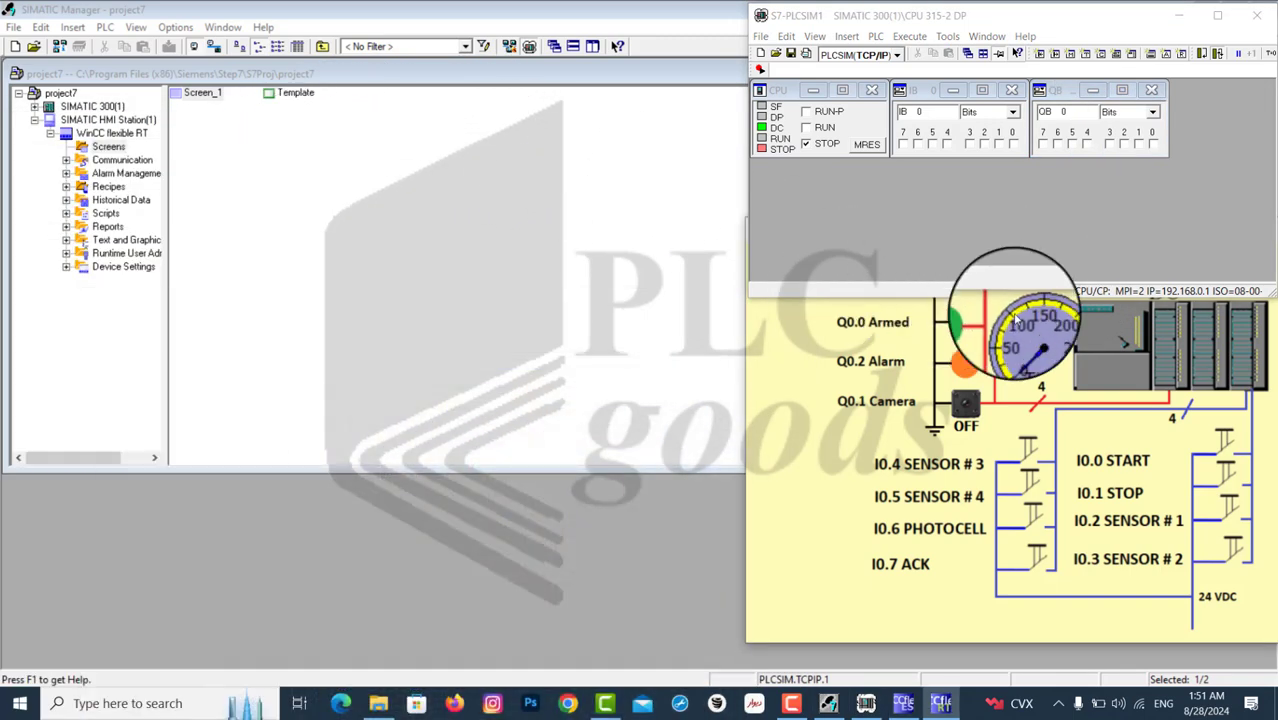
left_click(1027, 295)
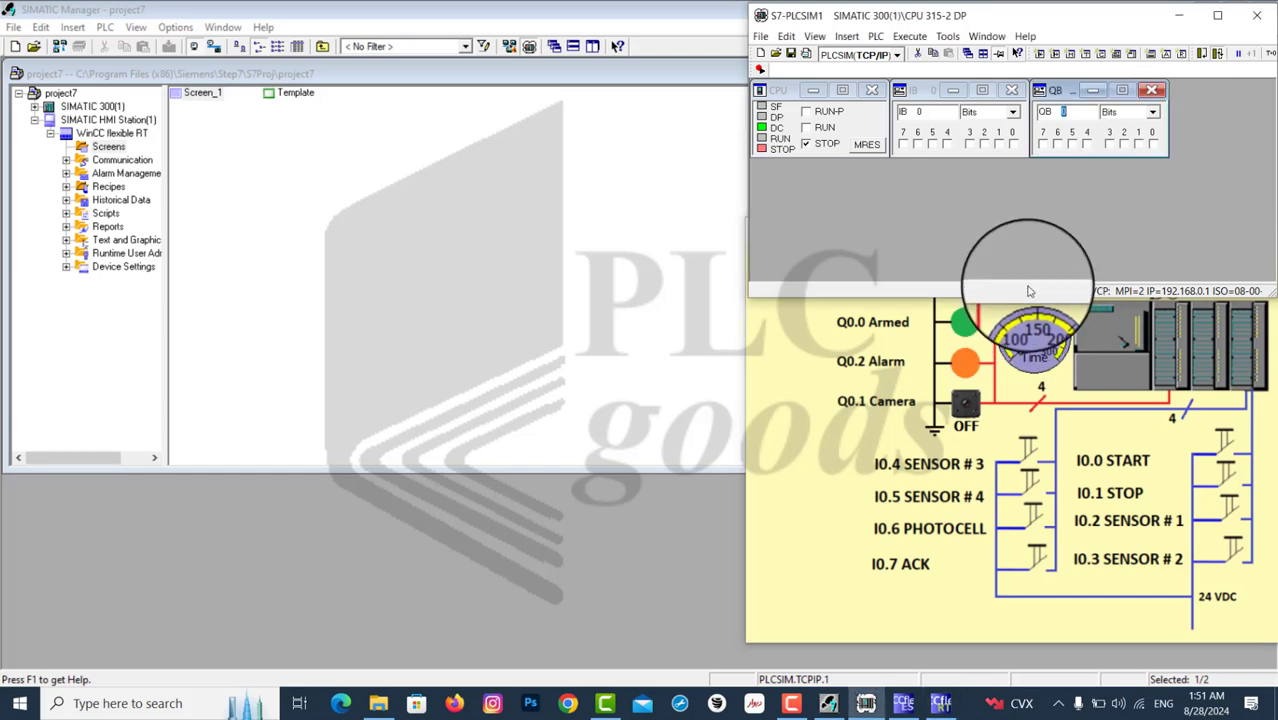
left_click_drag(1015, 298, 984, 171)
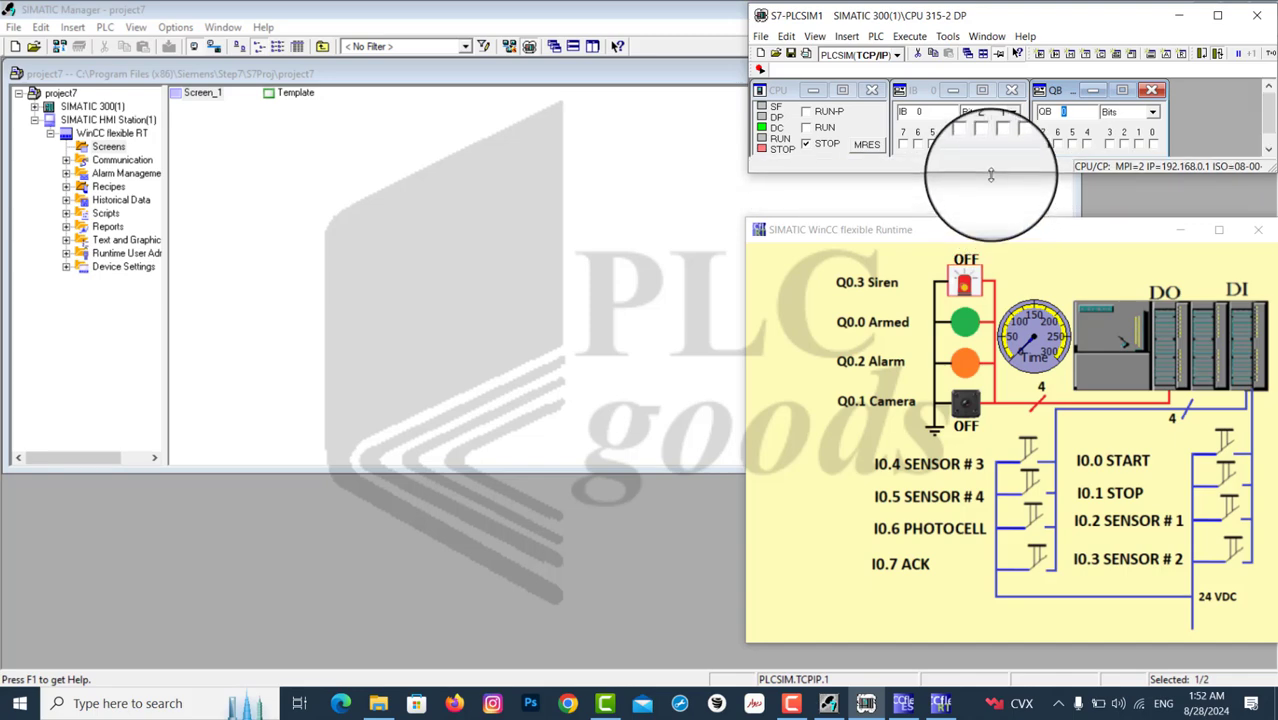
left_click_drag(985, 228, 987, 192)
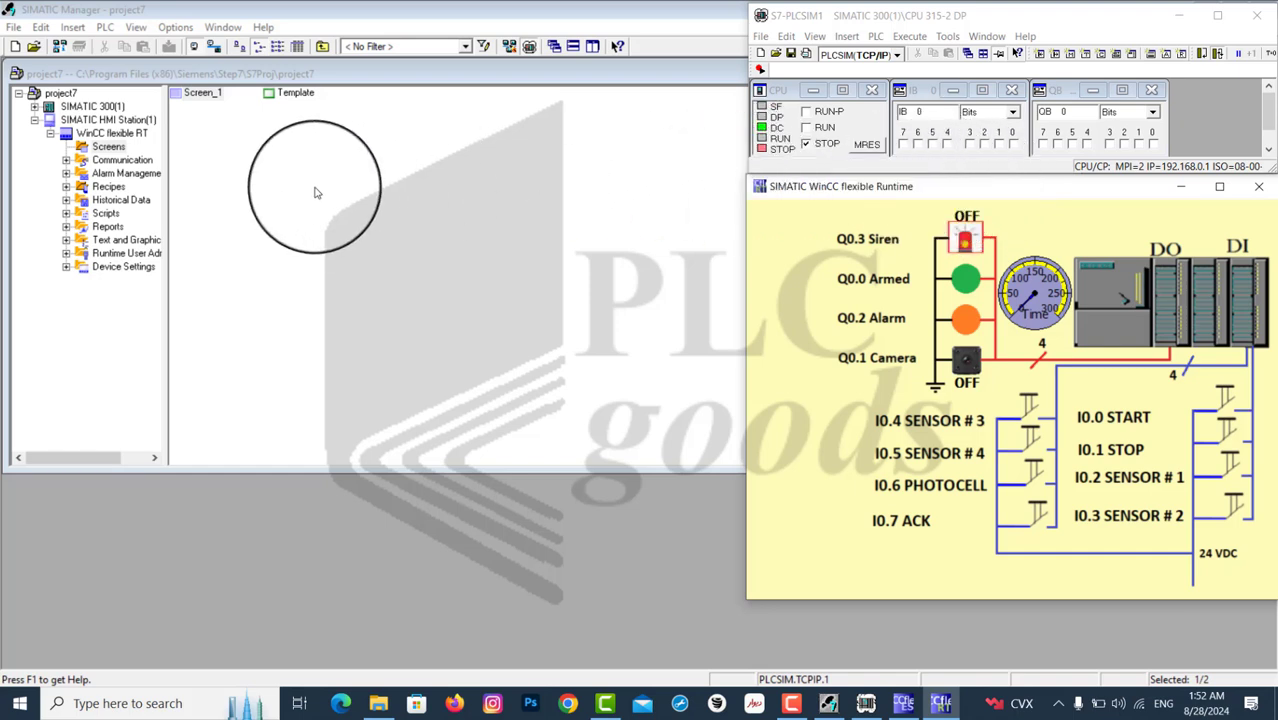
Collapse WinCC flexible RT and open CPU 315-2 DP's S7 Program(1) Blocks folder showing OB1
left_click(295, 27)
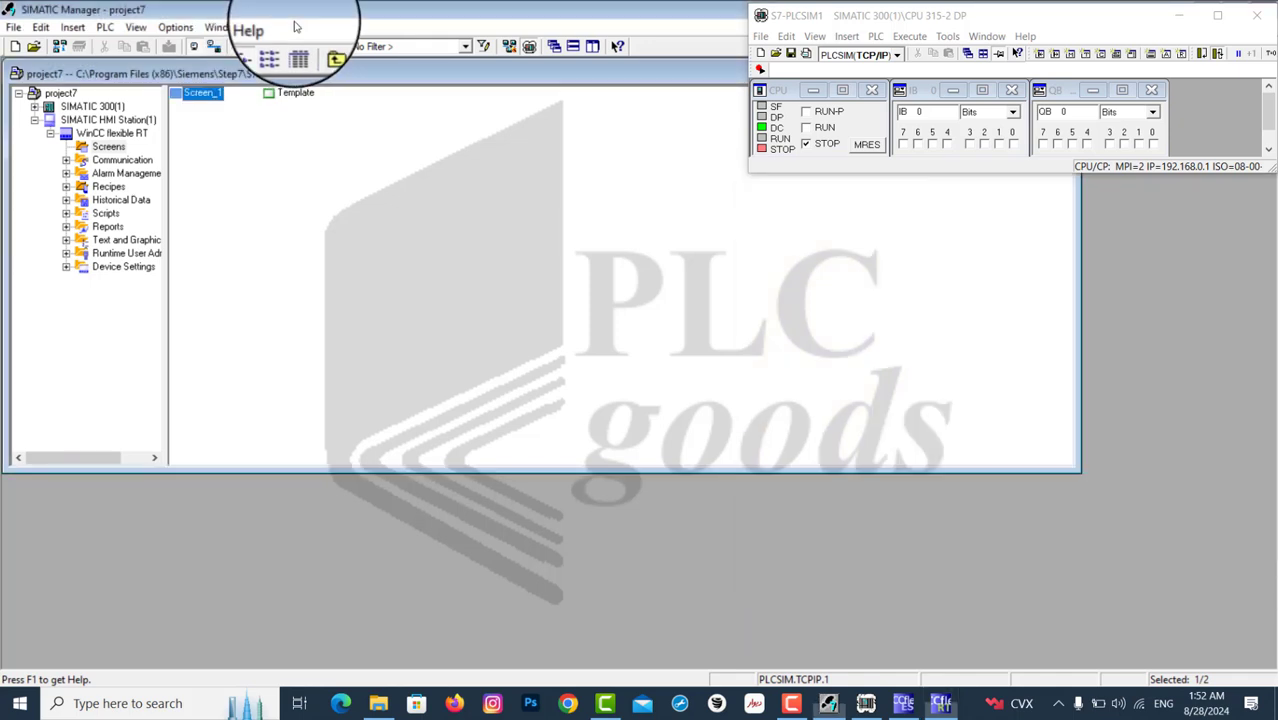
left_click(50, 133)
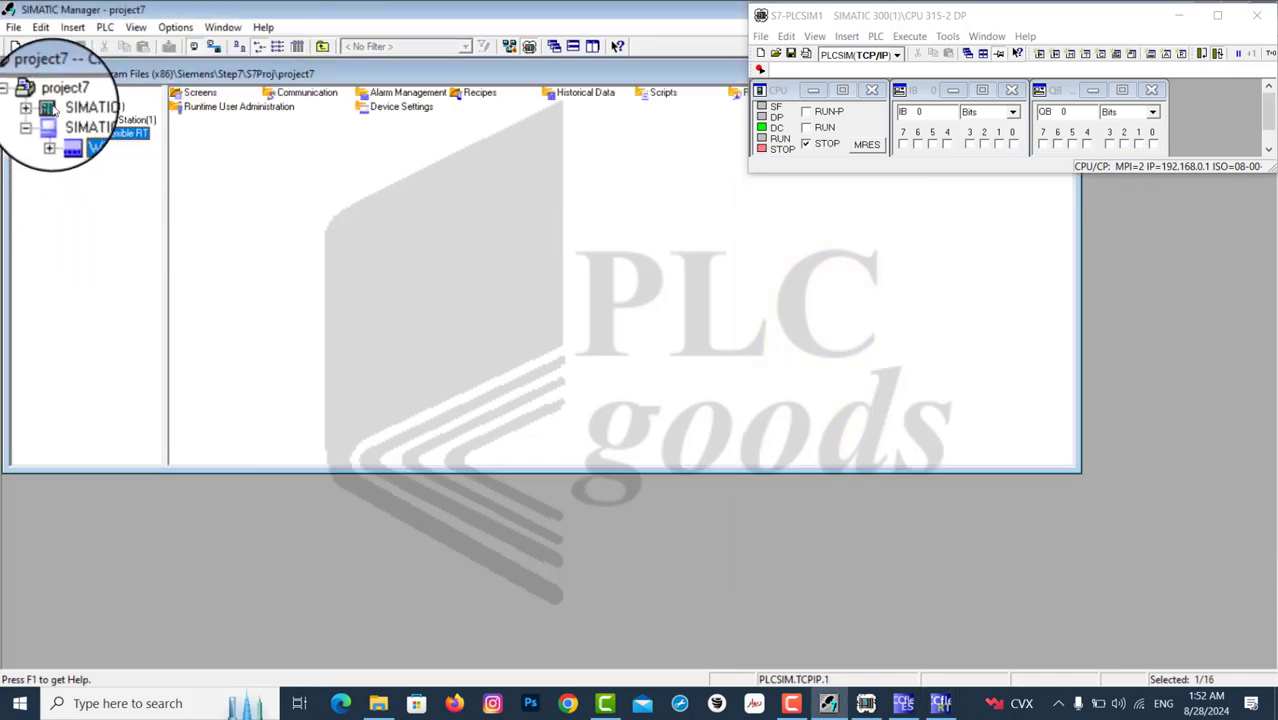
left_click(52, 110)
left_click(35, 109)
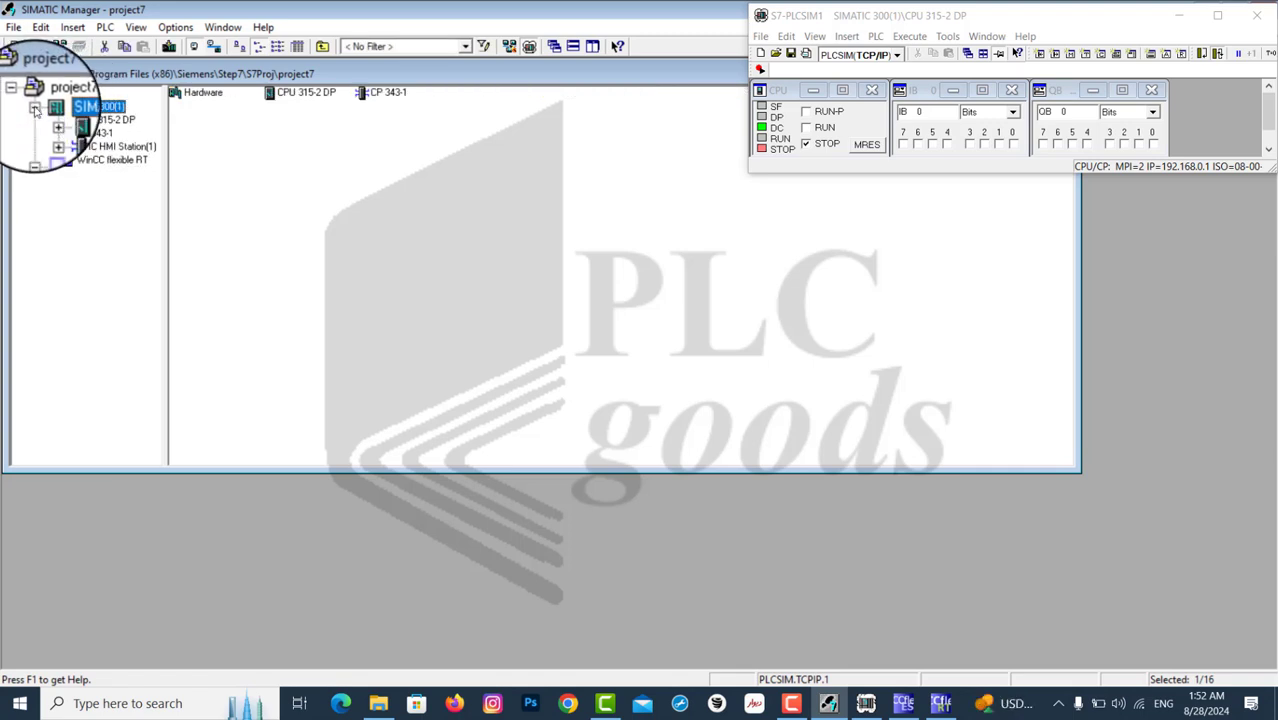
left_click(91, 122)
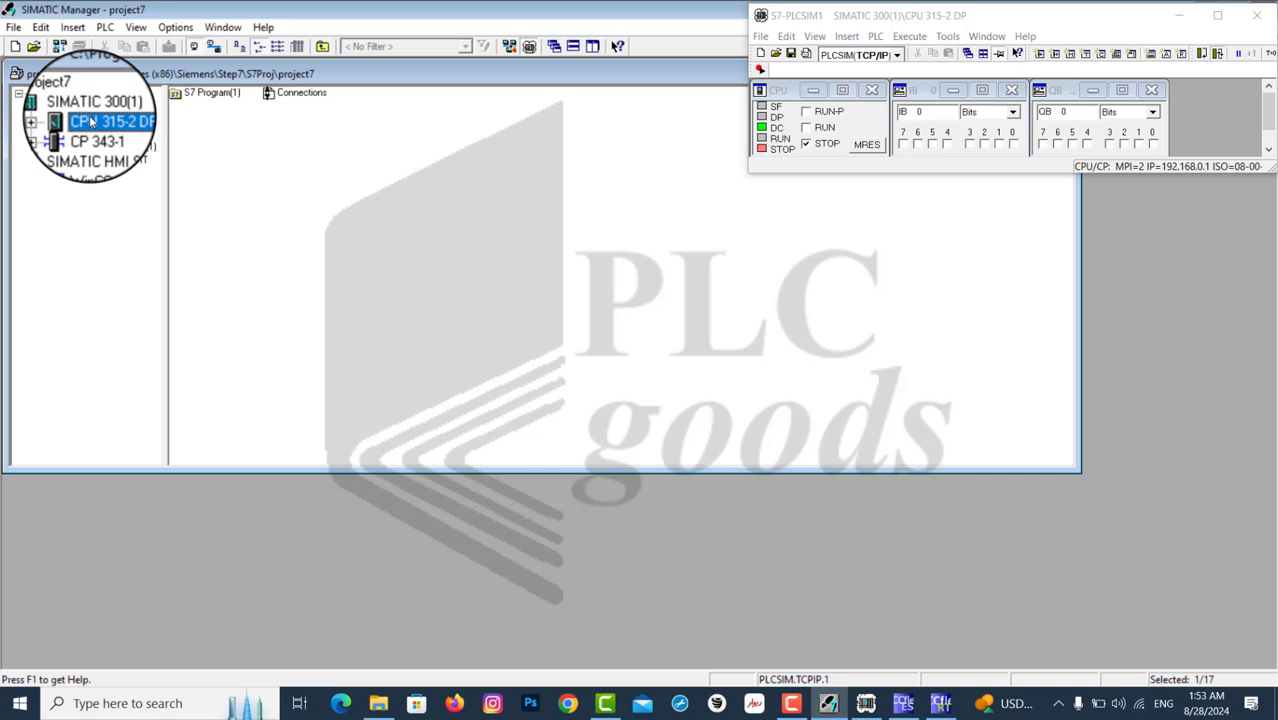
double_click(212, 93)
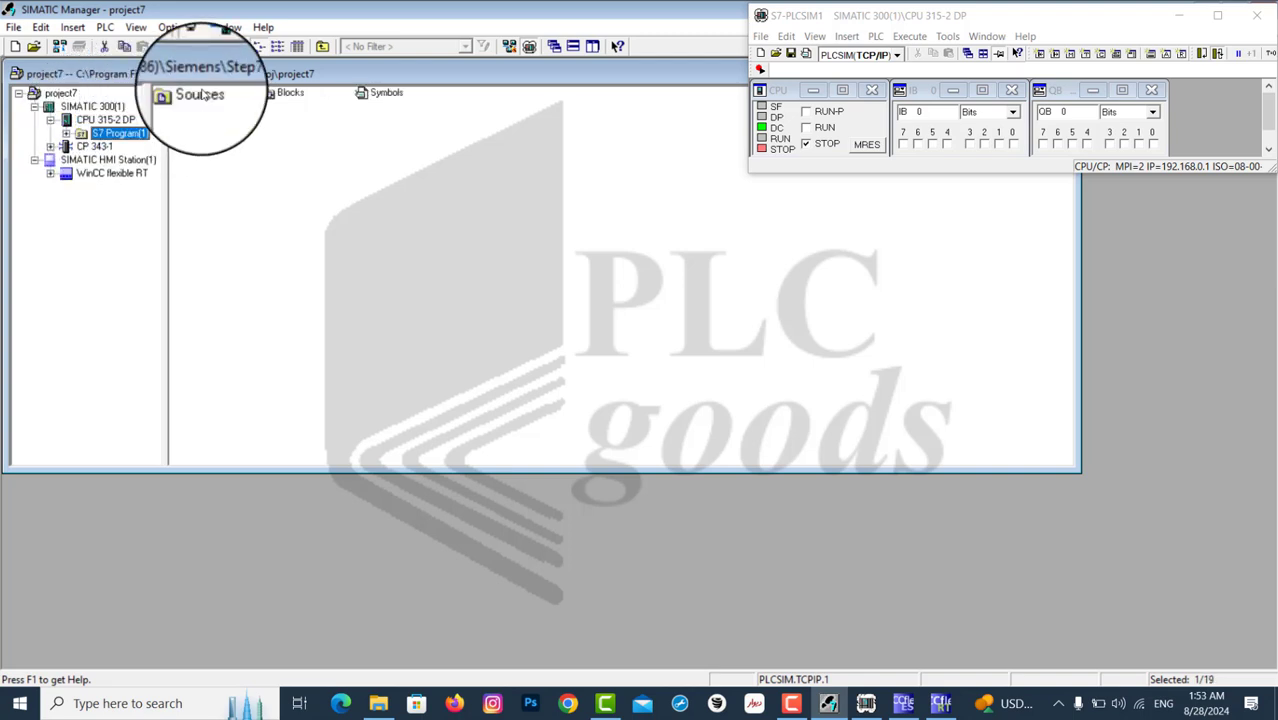
double_click(281, 97)
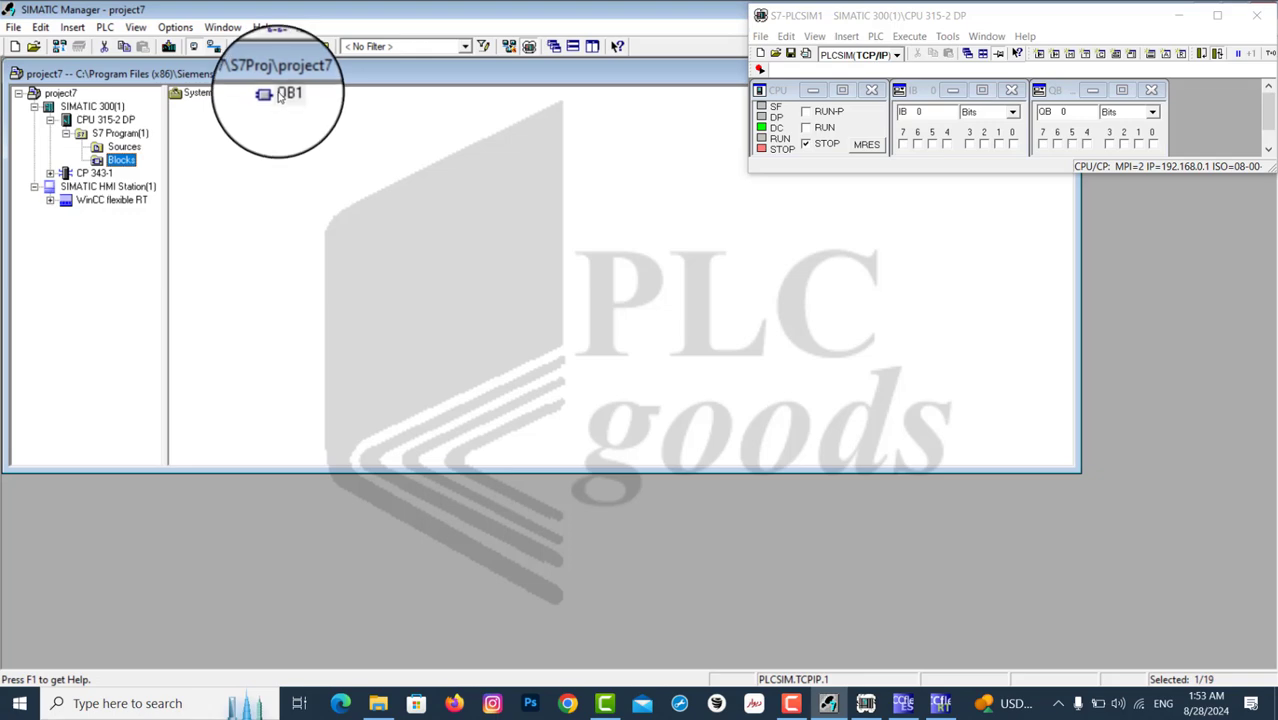
Open OB1 in the LAD/STL/FBD editor beside the HMI Runtime and bring PLCSIM forward
double_click(278, 93)
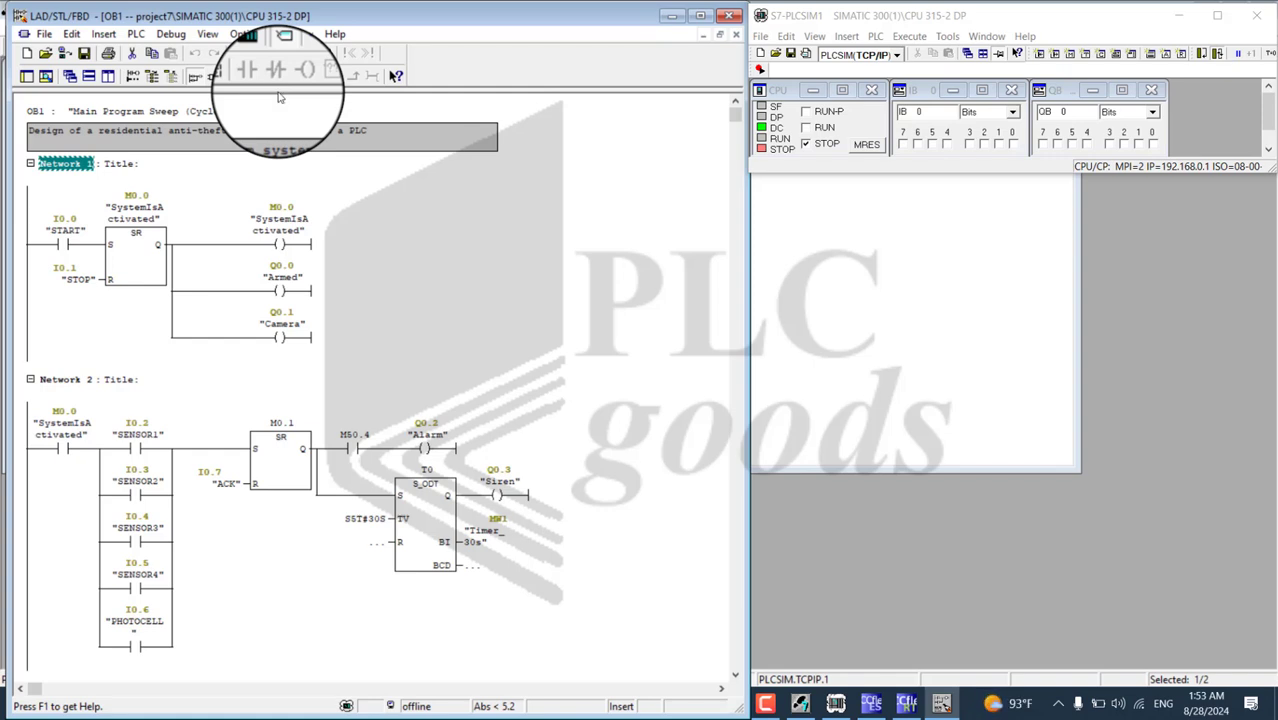
left_click(941, 704)
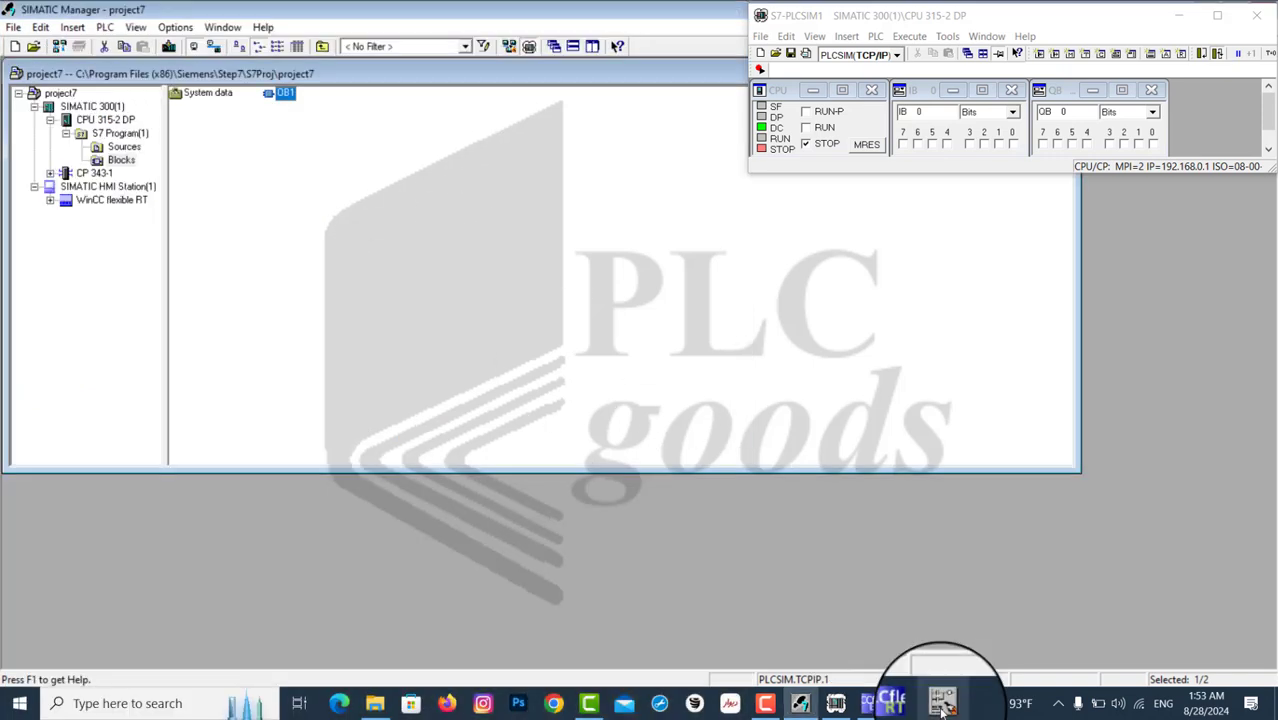
left_click(910, 705)
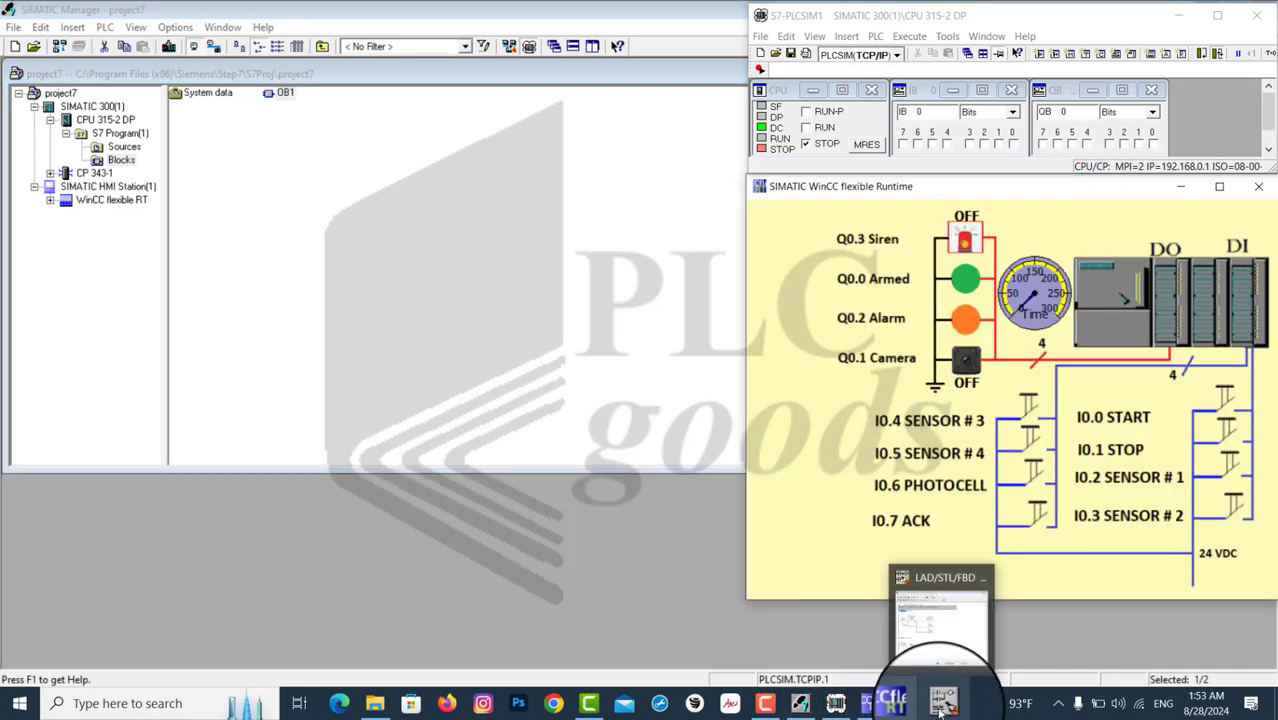
left_click(940, 704)
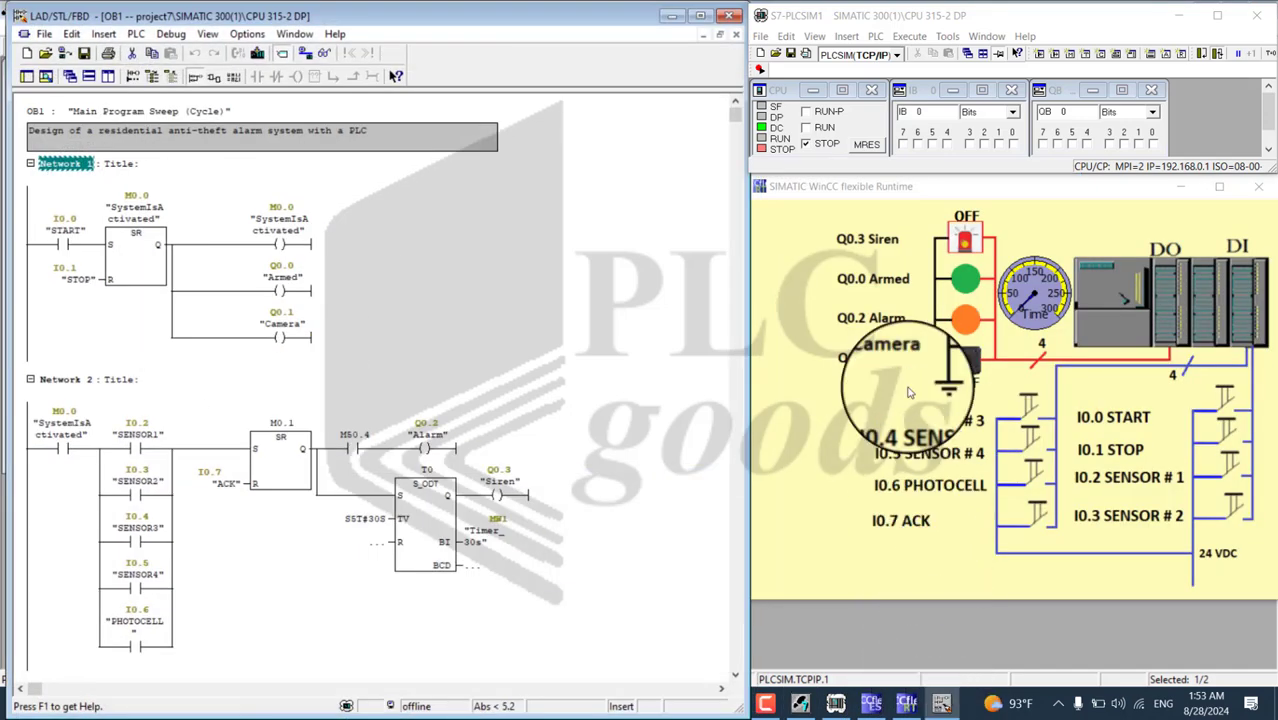
left_click(874, 20)
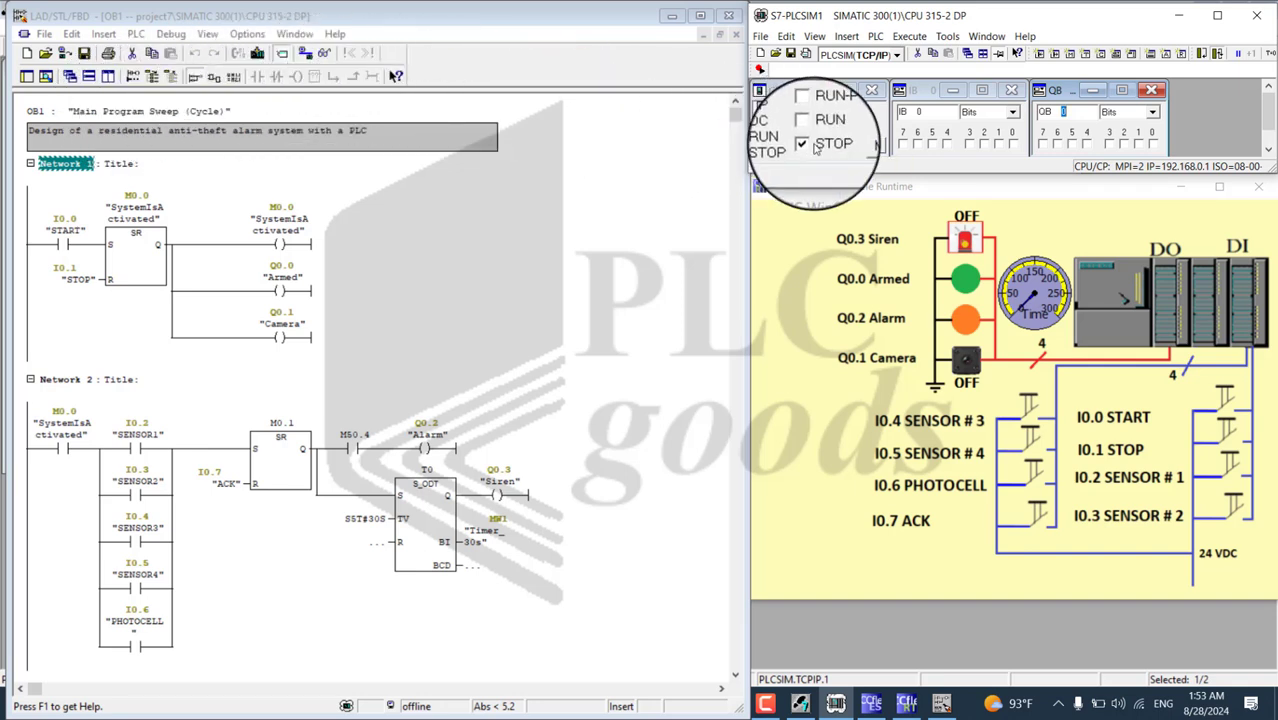
Switch the simulated CPU to RUN-P and monitor OB1's ladder online
left_click(805, 112)
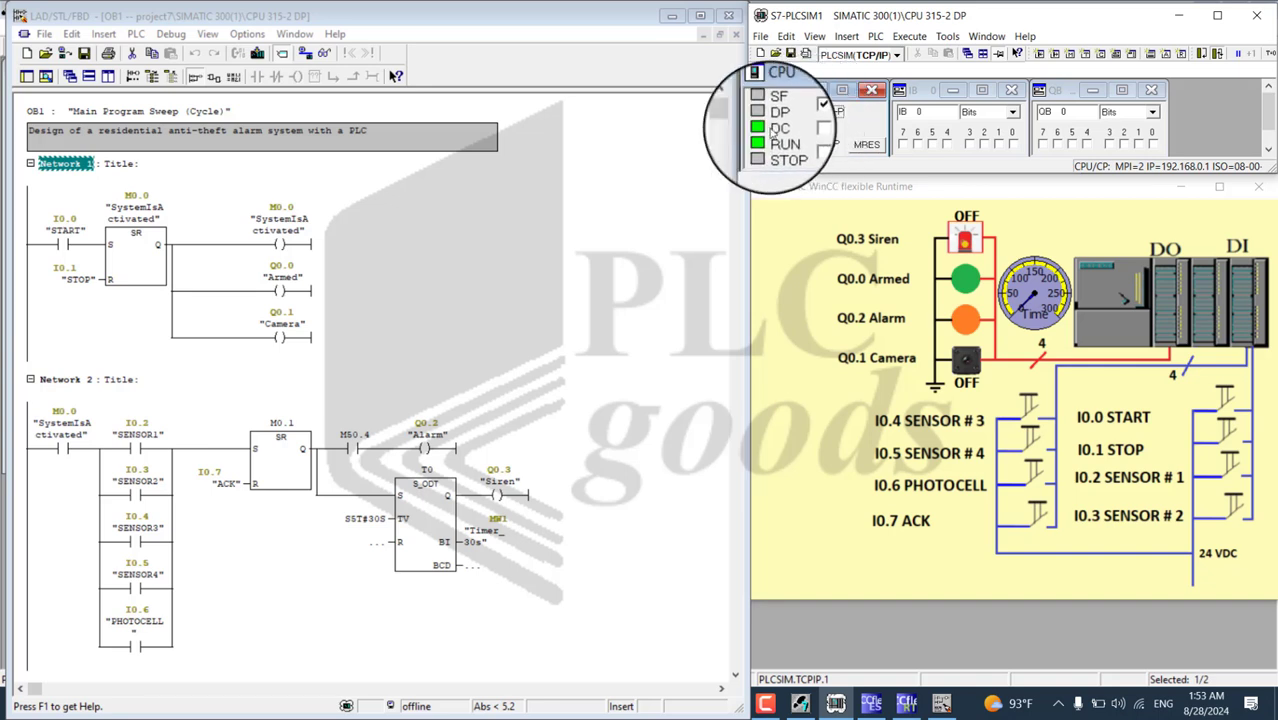
left_click(325, 54)
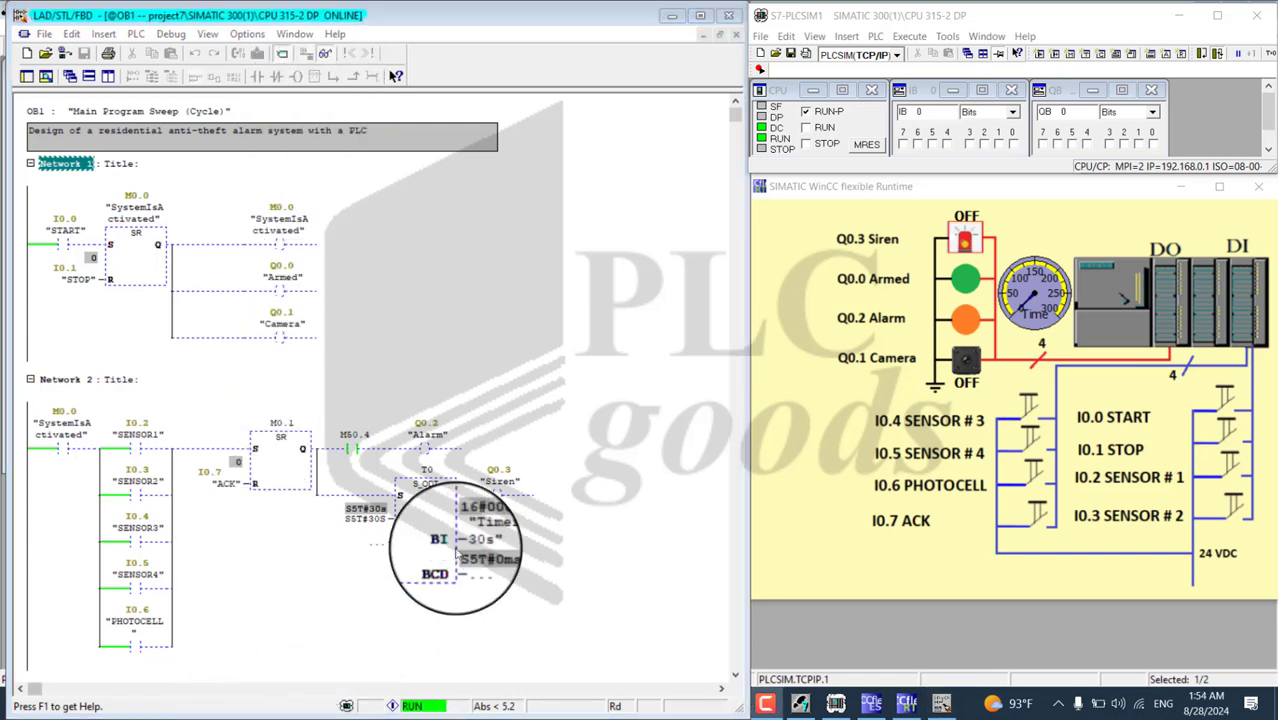
Pulse START (I0.0), then SENSOR1 (I0.2) in IB 0 to latch the alarm and start the 30 s timer
left_click(1017, 146)
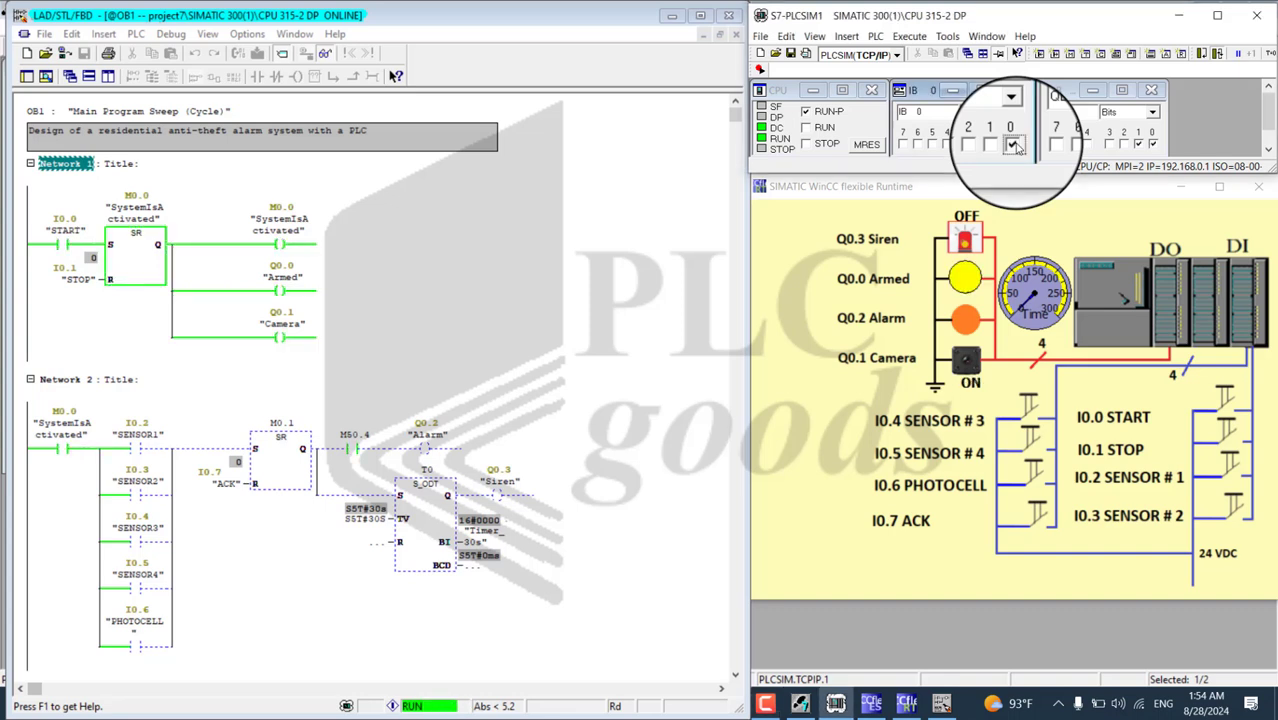
left_click(1017, 146)
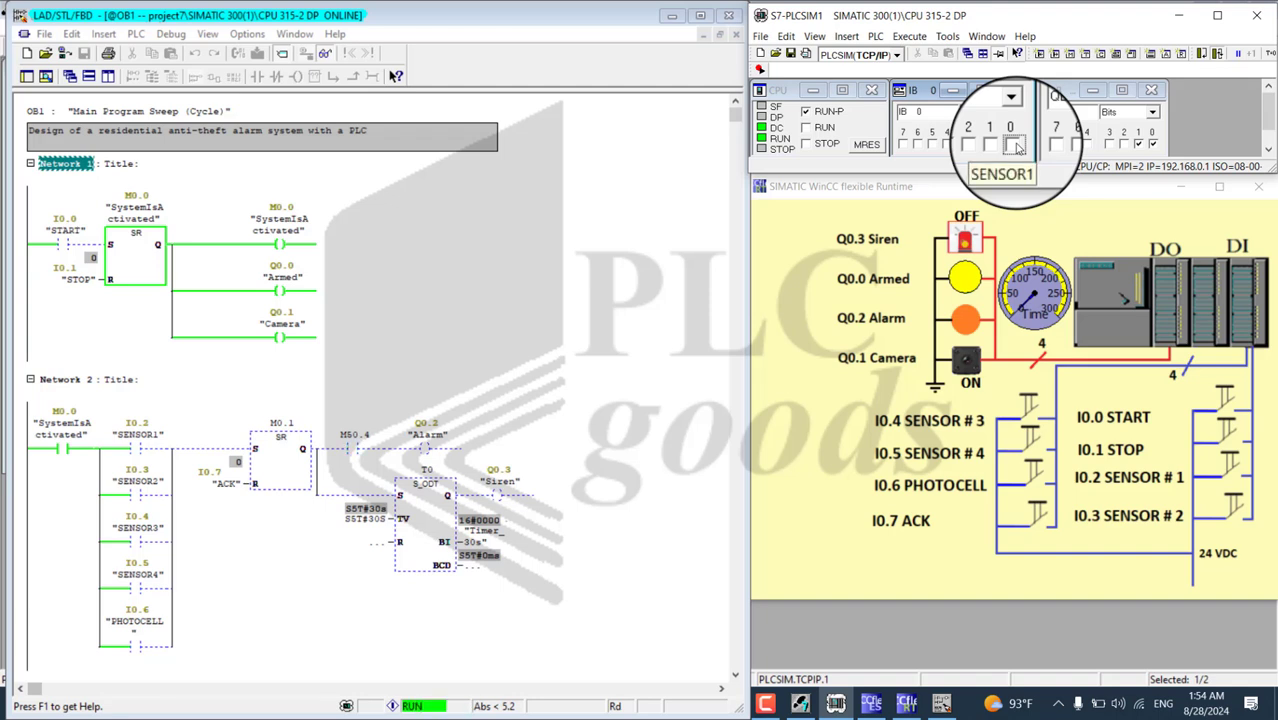
left_click(980, 145)
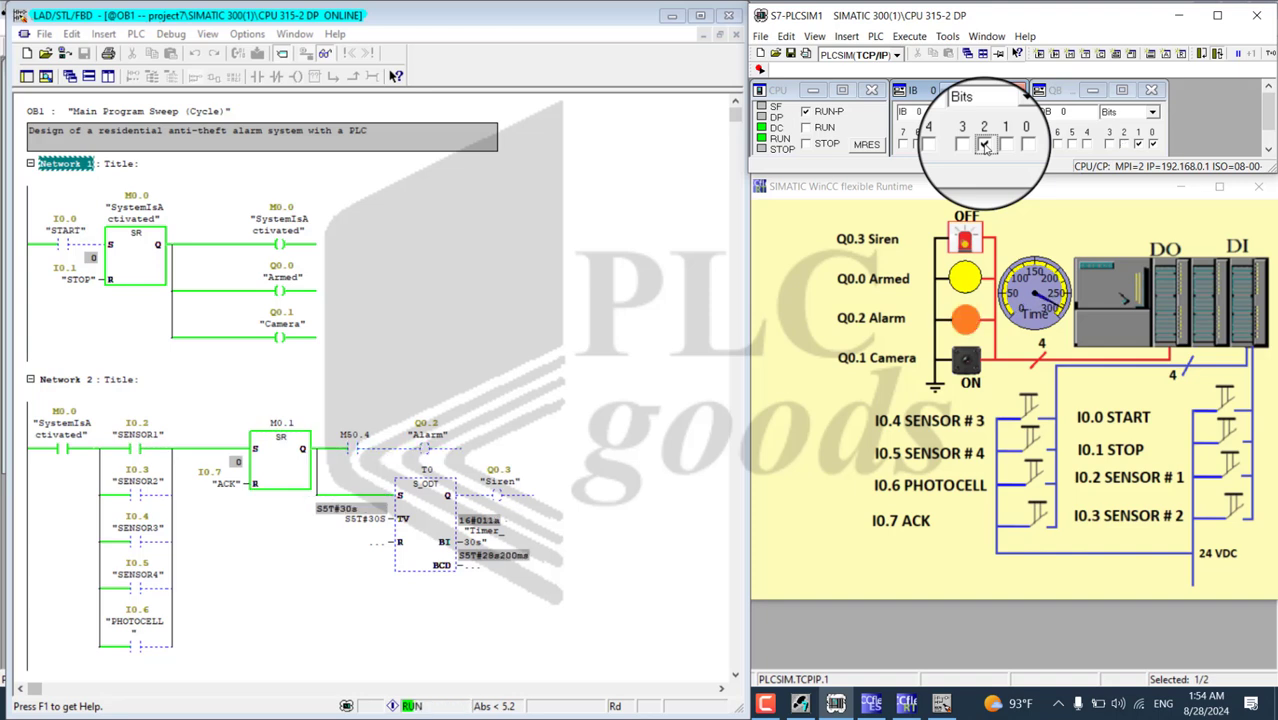
left_click(985, 146)
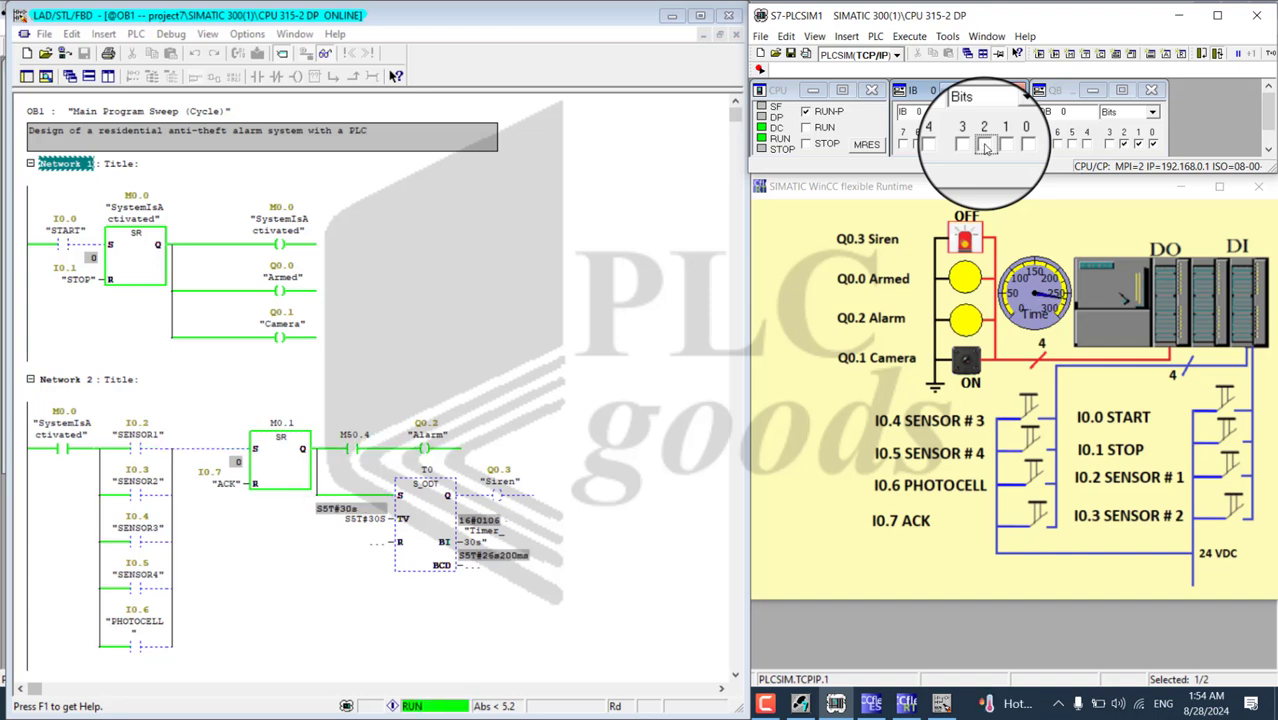